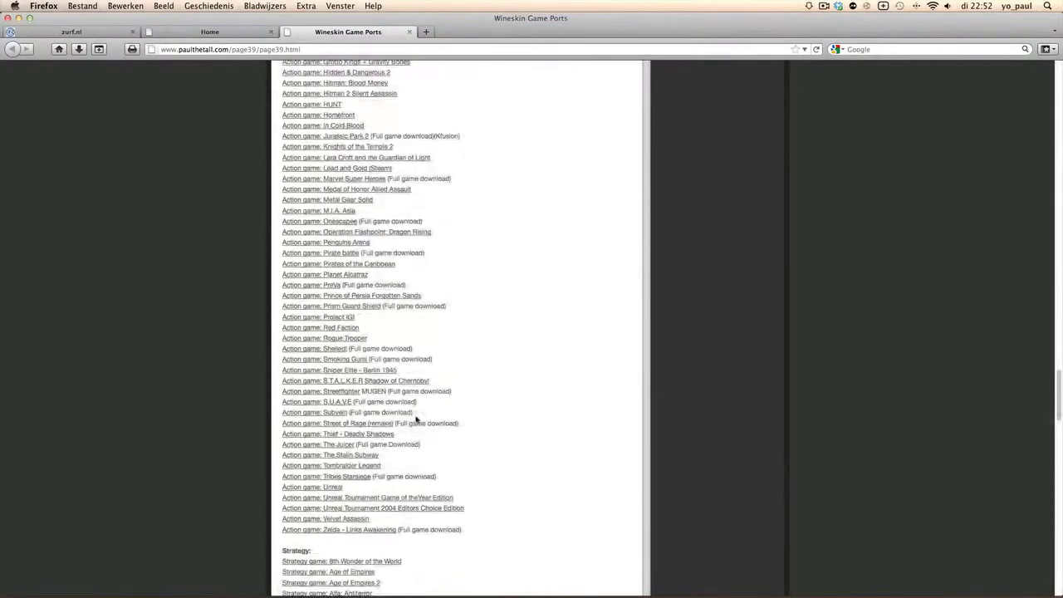
# - Open the Sid Meier's Railroads! port page from the game list, review it and its GamersGate store page, and return to the port page
pyautogui.scroll(-15, 417, 419)
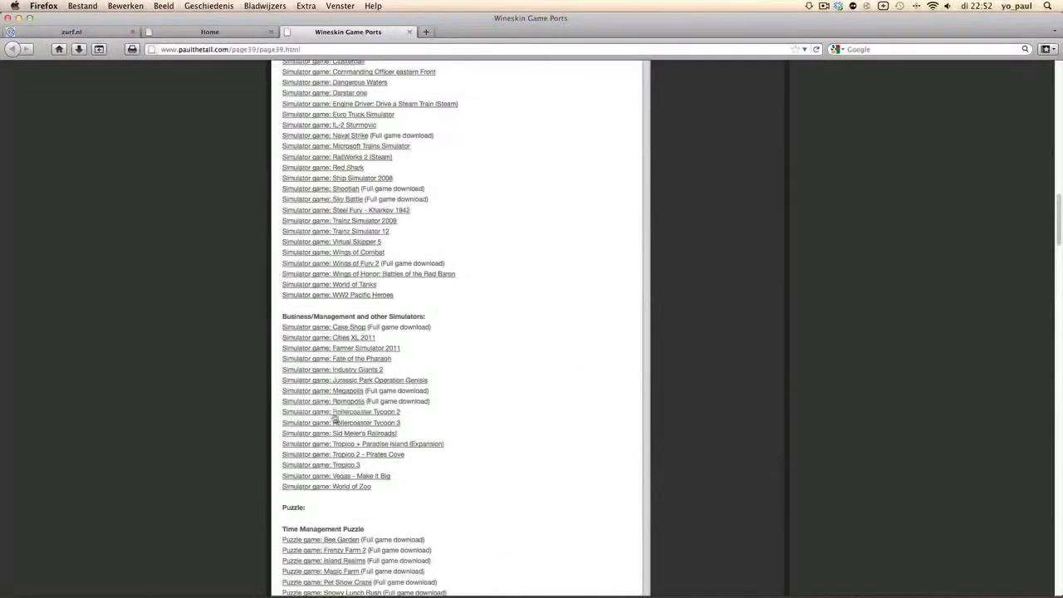
pyautogui.click(344, 437)
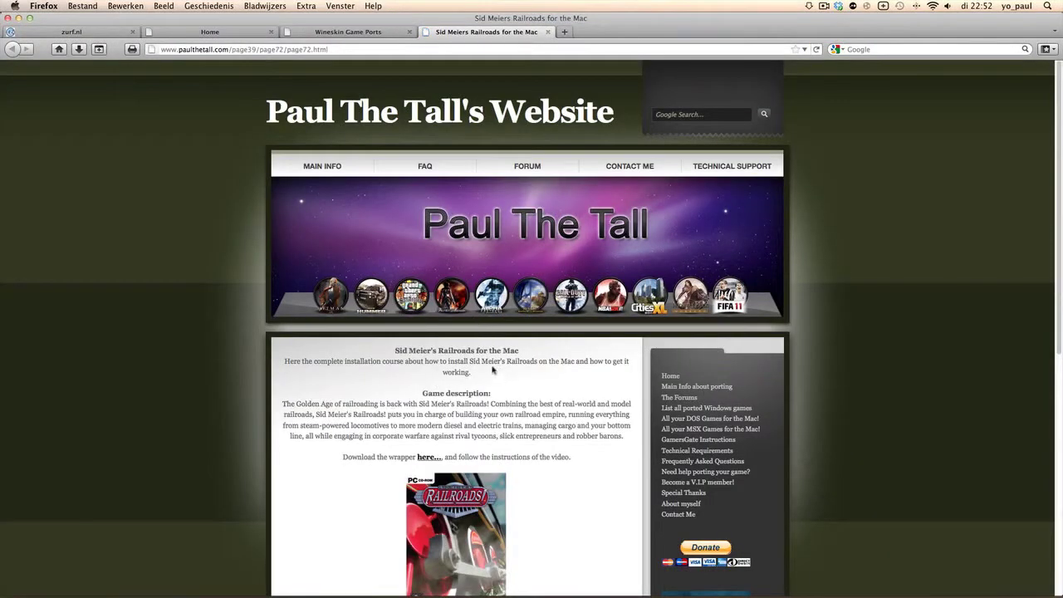
pyautogui.scroll(-4, 490, 377)
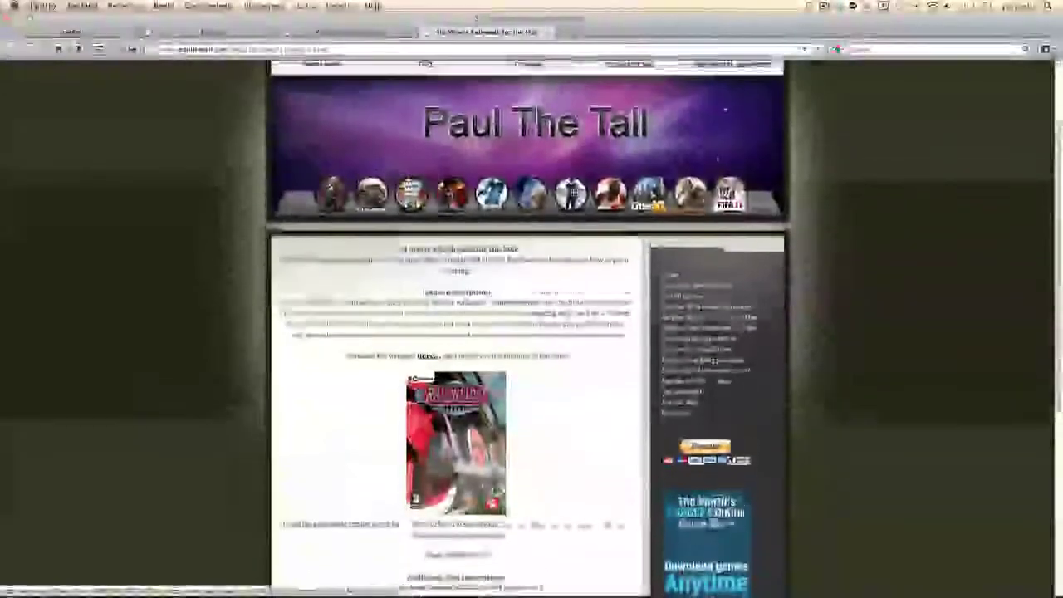
pyautogui.scroll(-4, 457, 332)
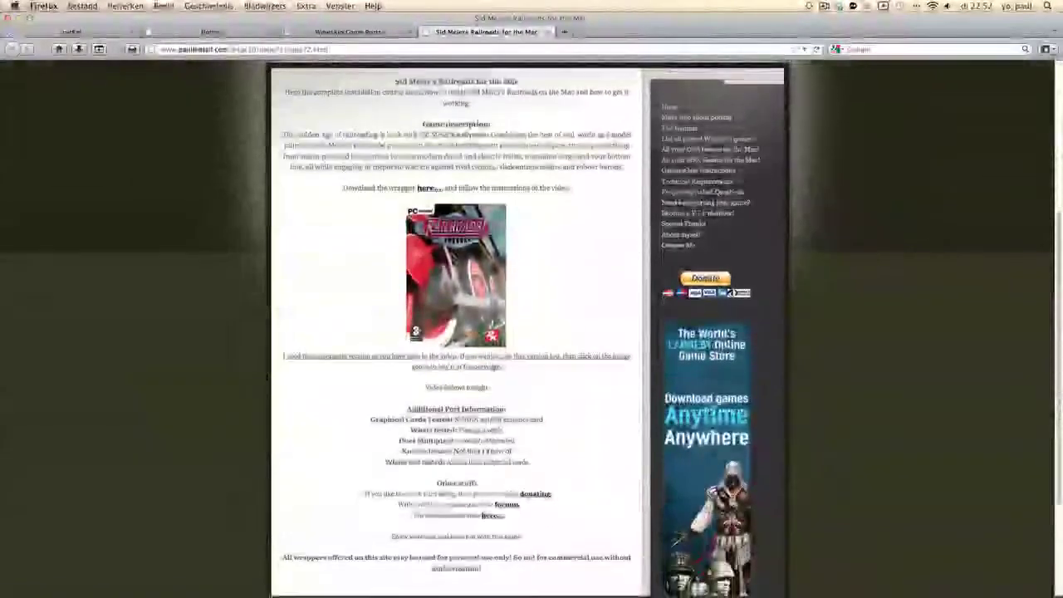
pyautogui.click(473, 288)
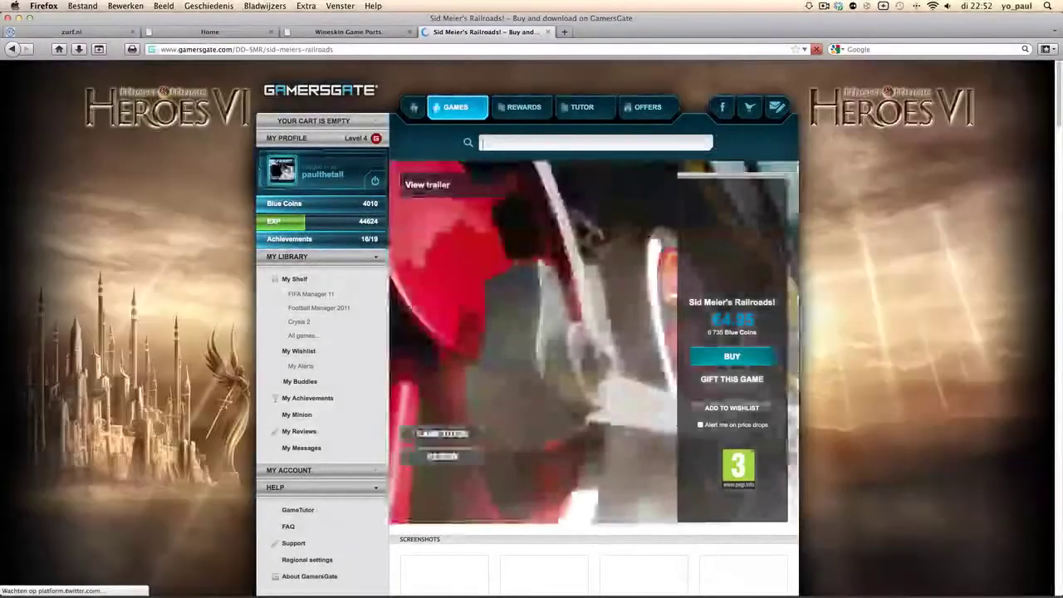
pyautogui.click(13, 50)
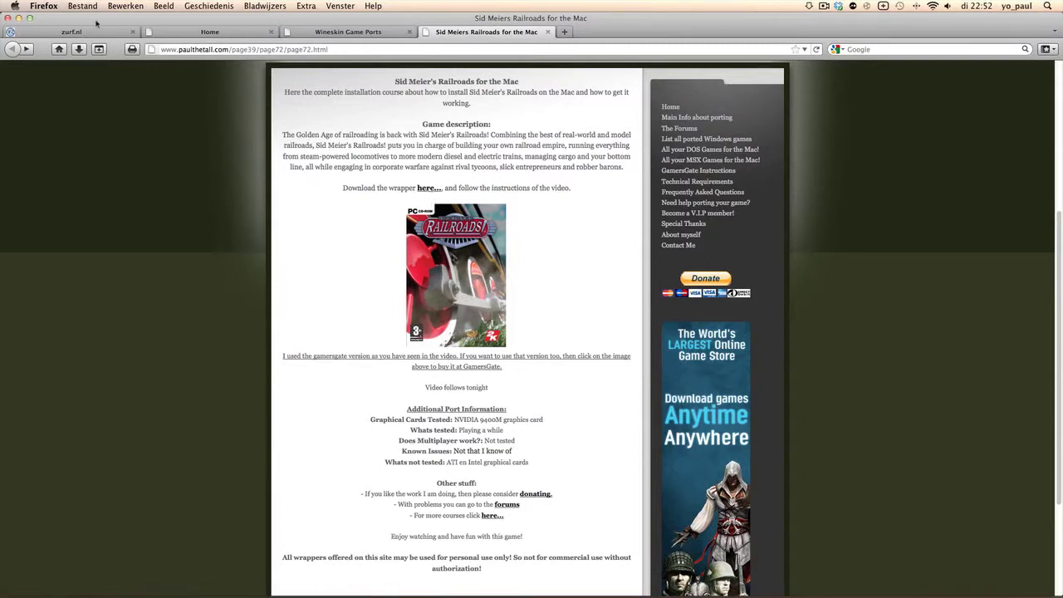
# - Minimize the browser, reposition the Sid Meiers Railroads wrapper on the desktop and open it in Wineskin
pyautogui.click(19, 18)
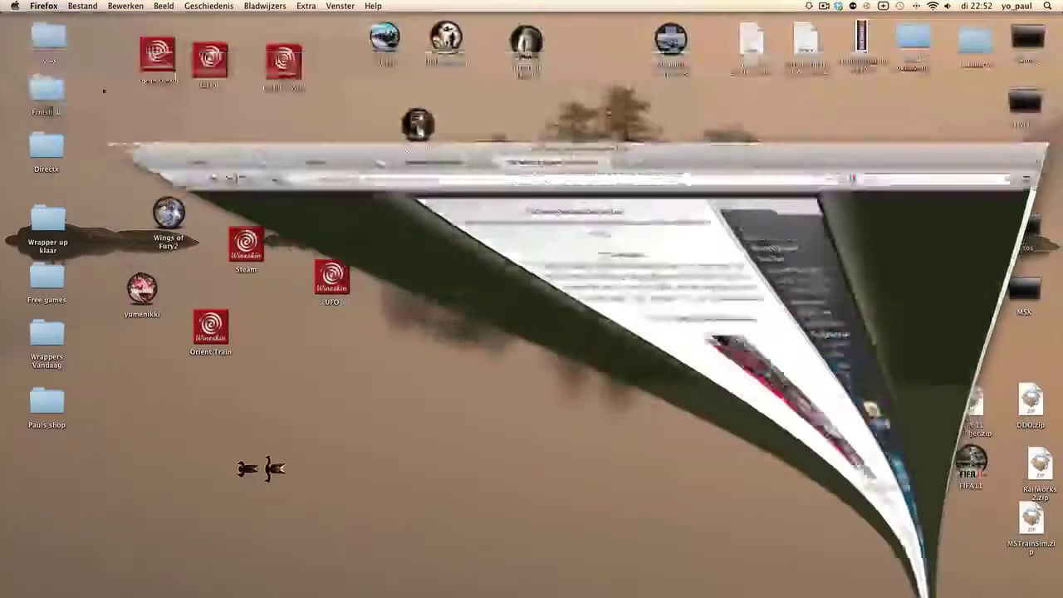
pyautogui.moveTo(562, 247); pyautogui.dragTo(556, 333)
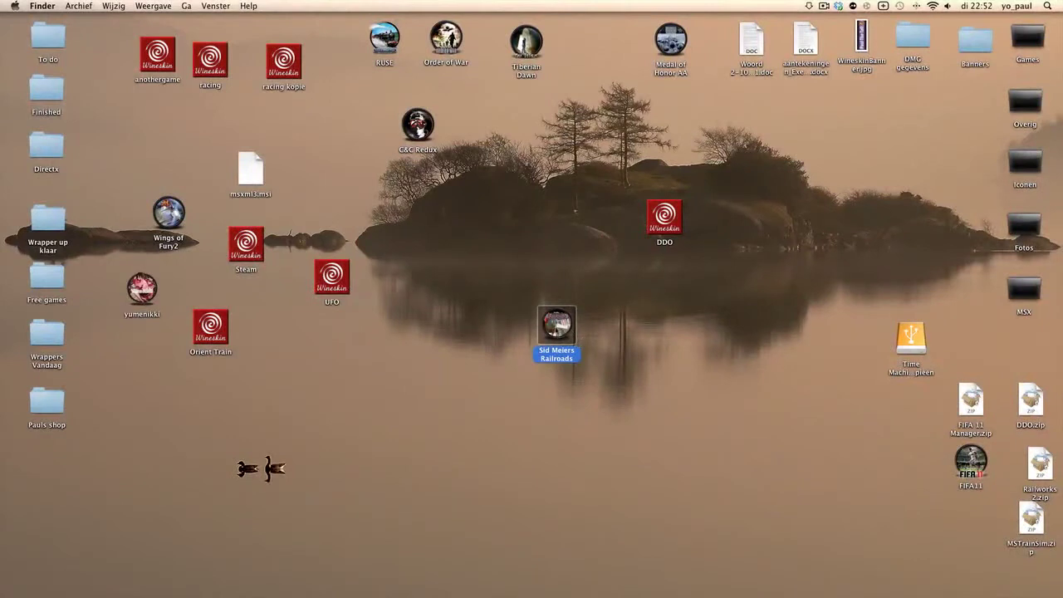
pyautogui.press('super+o')
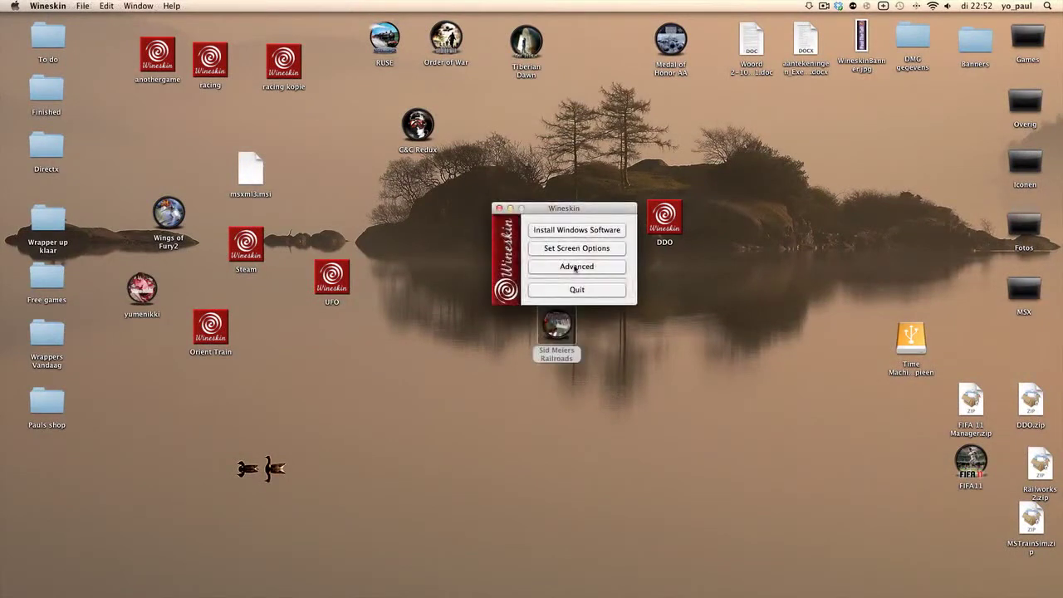
# - Start installing Windows software with "Download Sid Meier's Railroads!.exe" from the Downloads folder as the install program
pyautogui.click(595, 231)
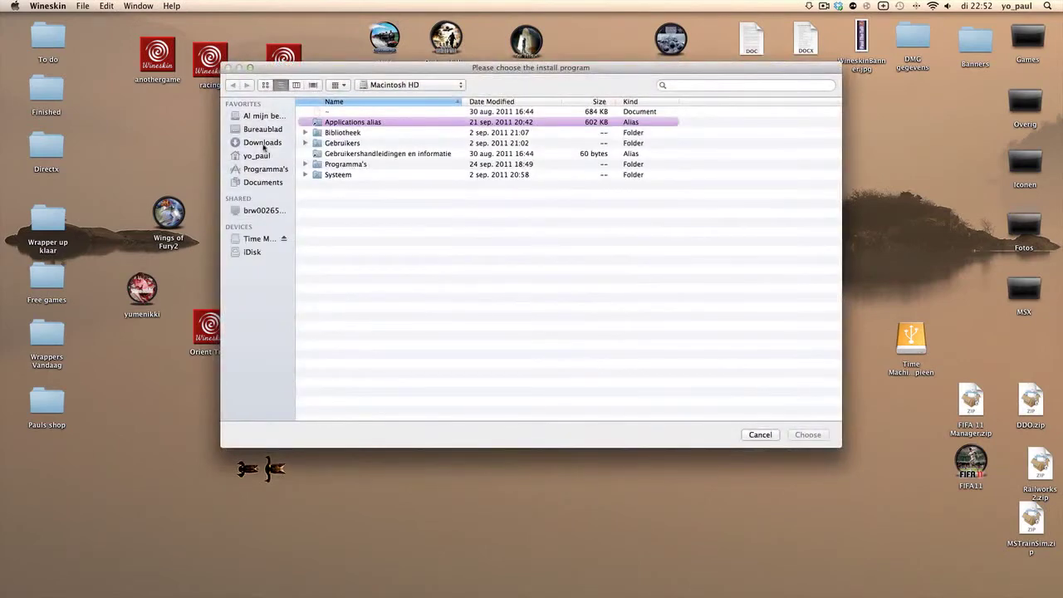
pyautogui.click(263, 142)
pyautogui.scroll(2, 355, 176)
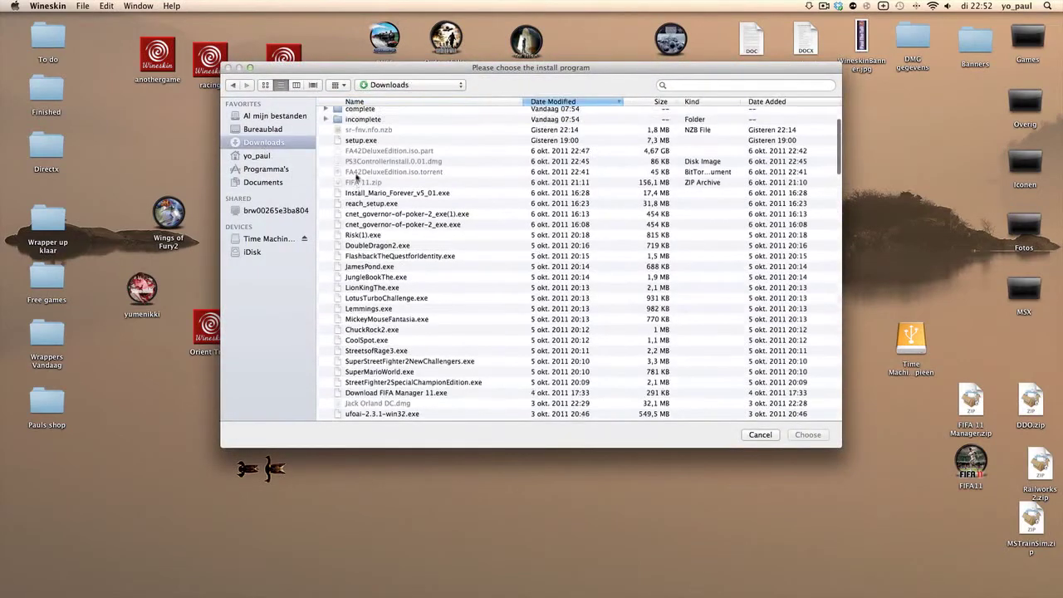
pyautogui.click(385, 124)
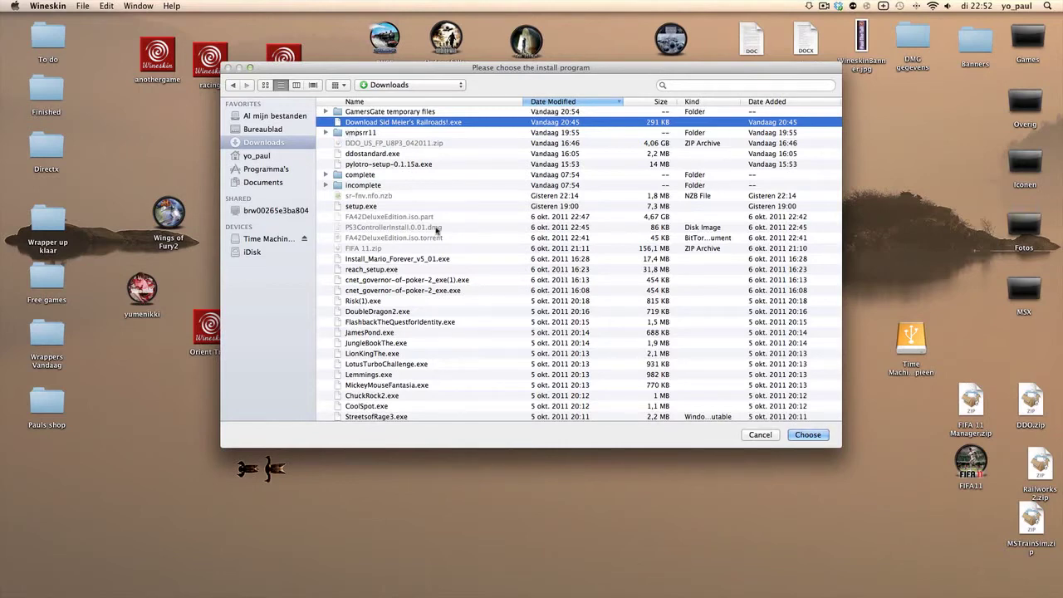
pyautogui.click(806, 434)
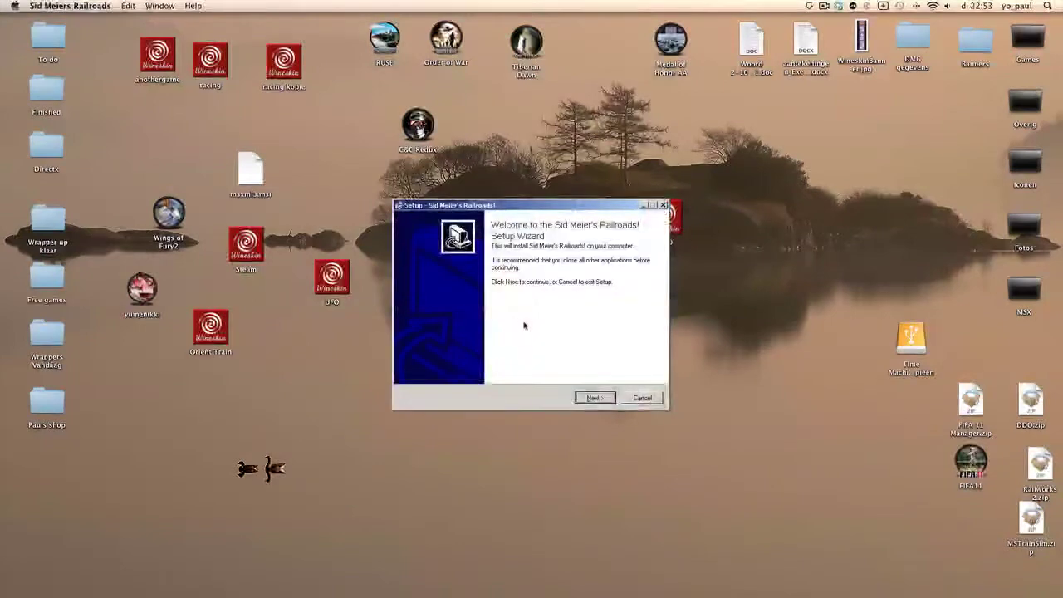
# - Run the Sid Meier's Railroads! setup with the default destination and Start Menu folder, and begin the installation
pyautogui.click(594, 399)
pyautogui.click(594, 398)
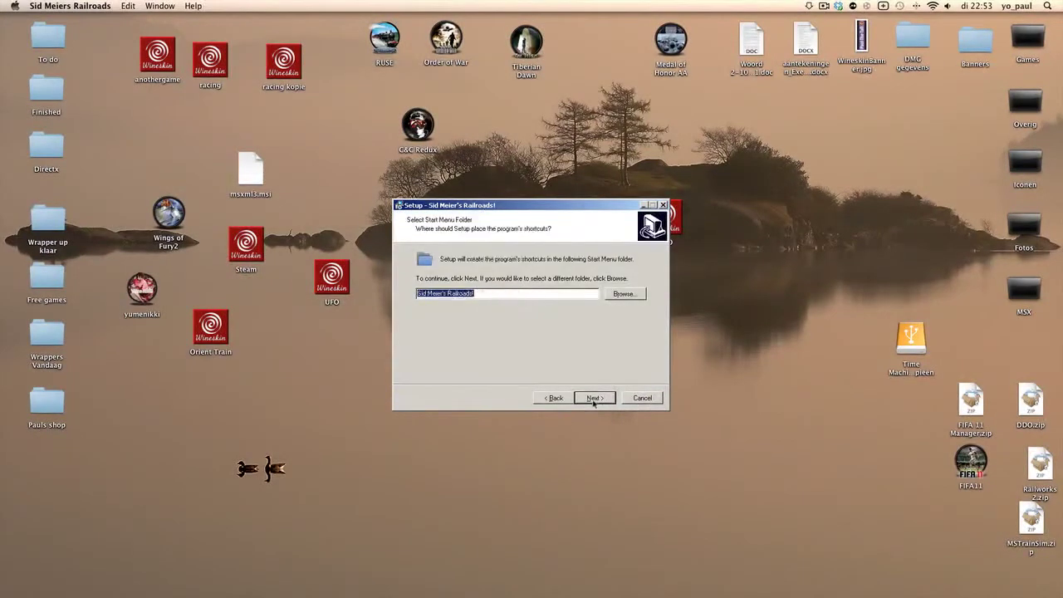
pyautogui.click(595, 399)
pyautogui.click(594, 399)
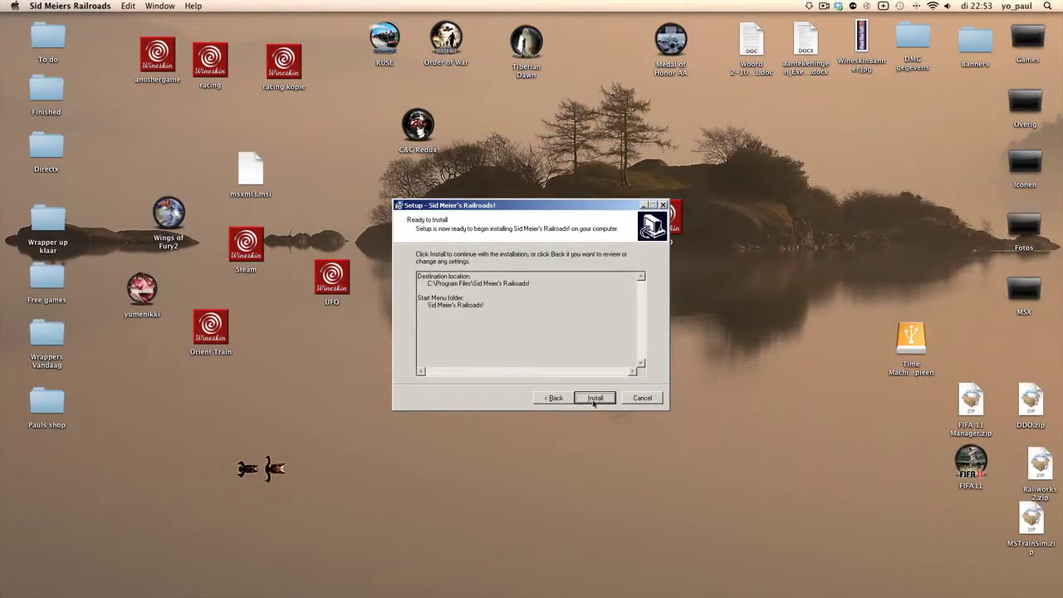
pyautogui.click(595, 399)
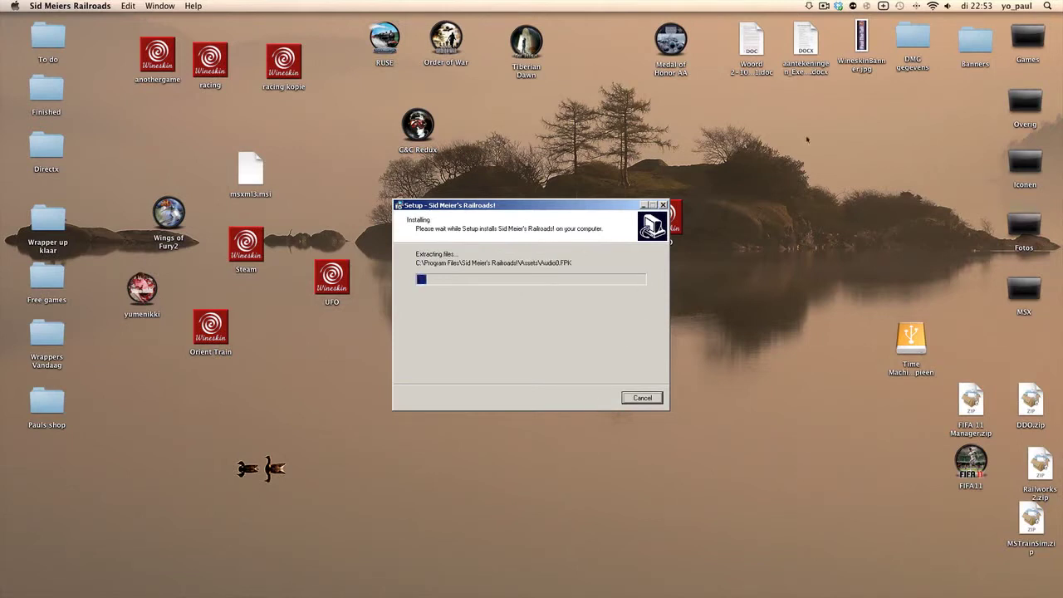
pyautogui.click(824, 6)
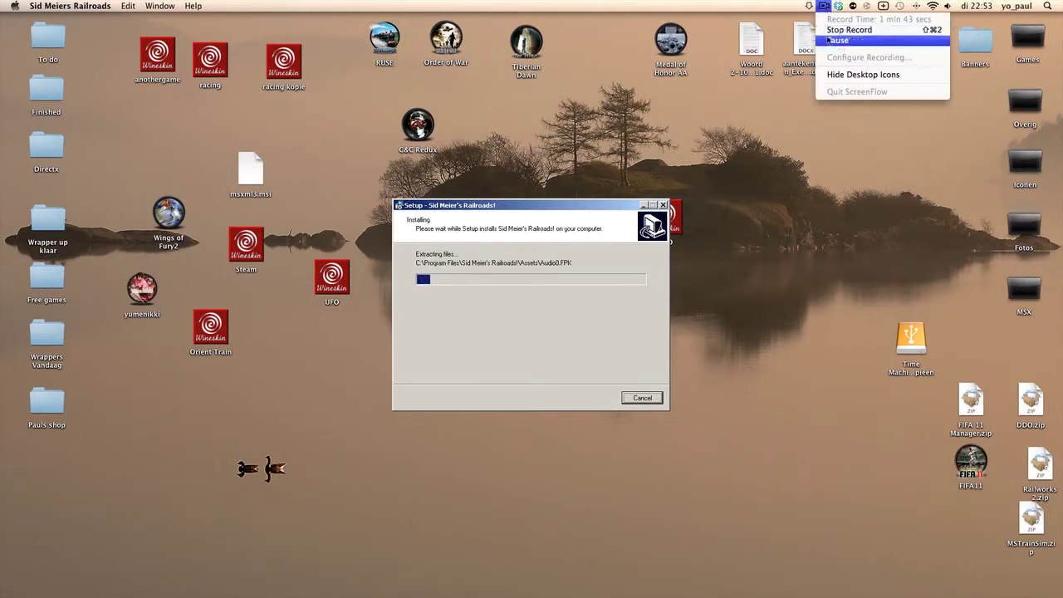
pyautogui.click(829, 39)
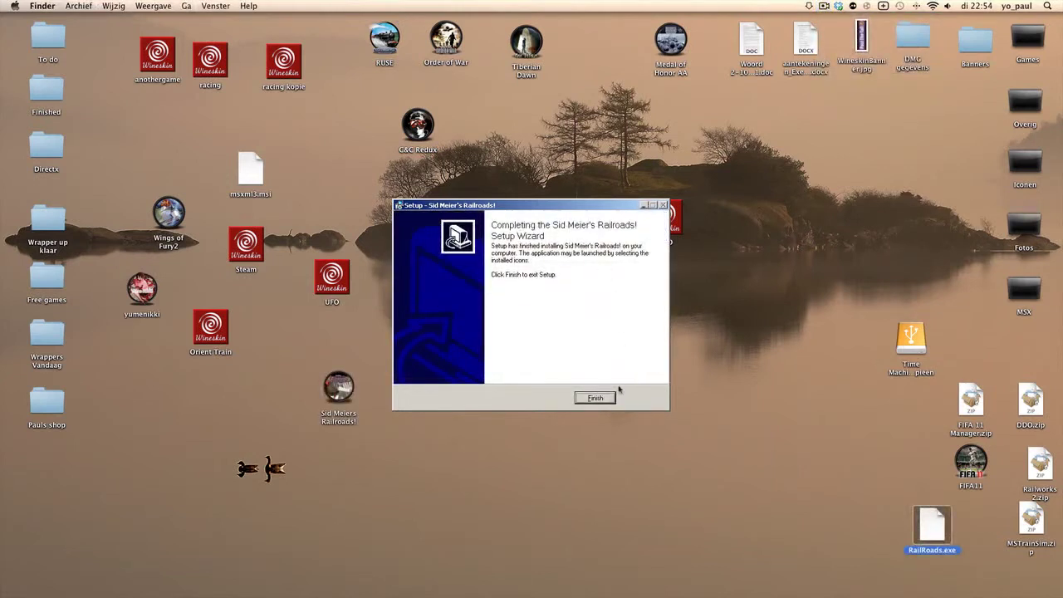
# - Finish the setup, remove the temporary installation files and accept RailRoads.exe as the wrapper's main executable
pyautogui.click(596, 398)
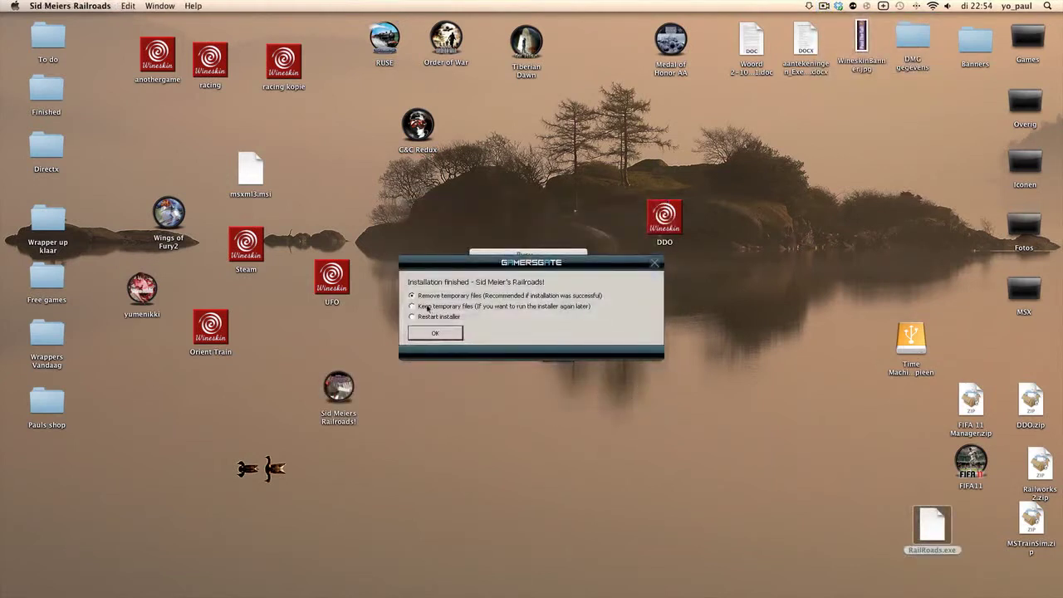
pyautogui.click(450, 334)
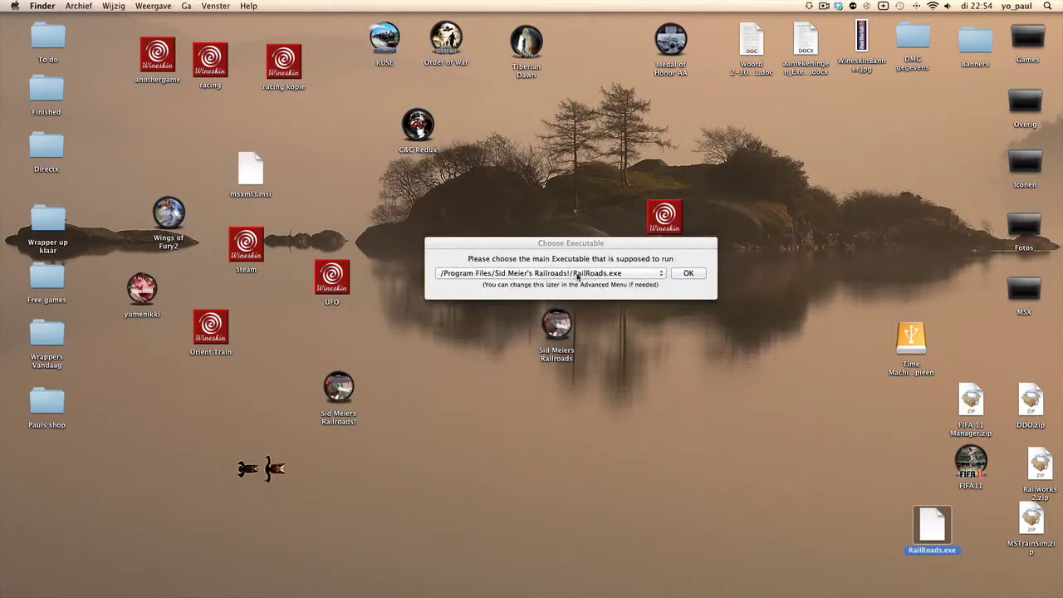
pyautogui.click(689, 274)
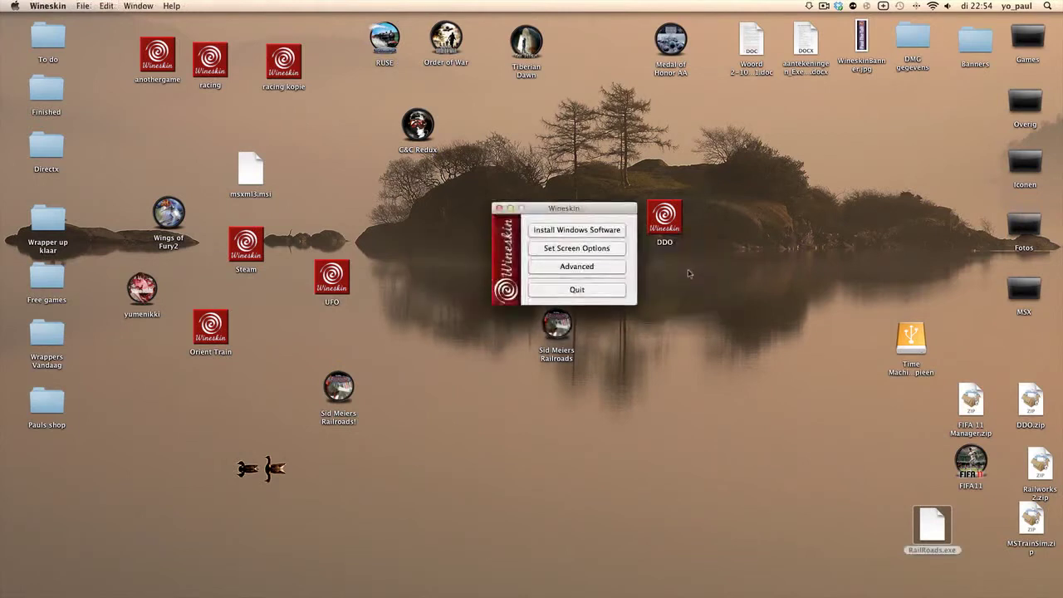
# - Open the wrapper's Wine configuration from the advanced tools and select the Mijn Documenten shell folder in the desktop integration settings
pyautogui.click(580, 267)
pyautogui.click(565, 219)
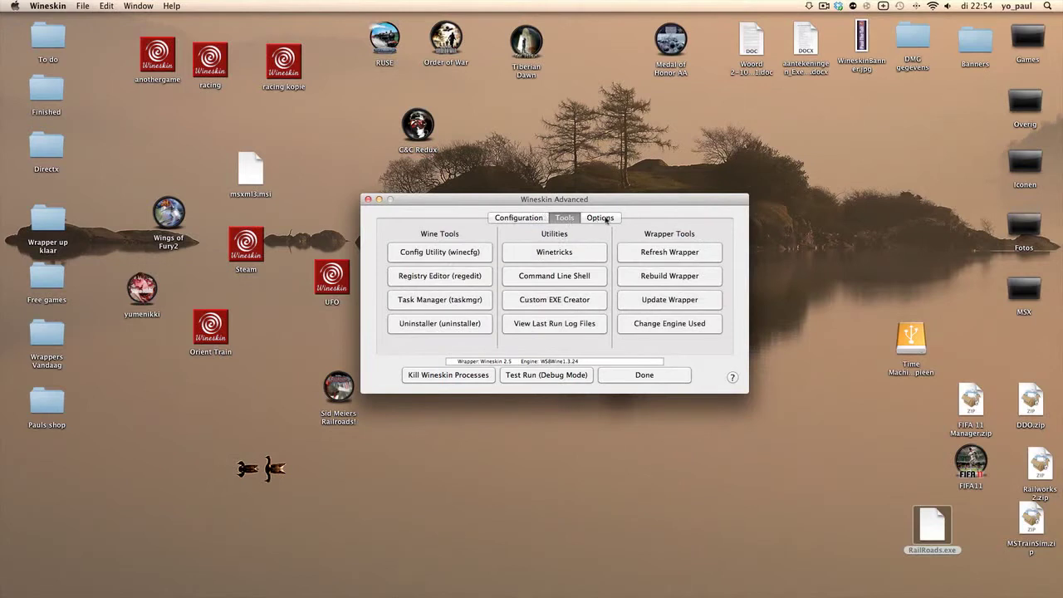
pyautogui.click(453, 256)
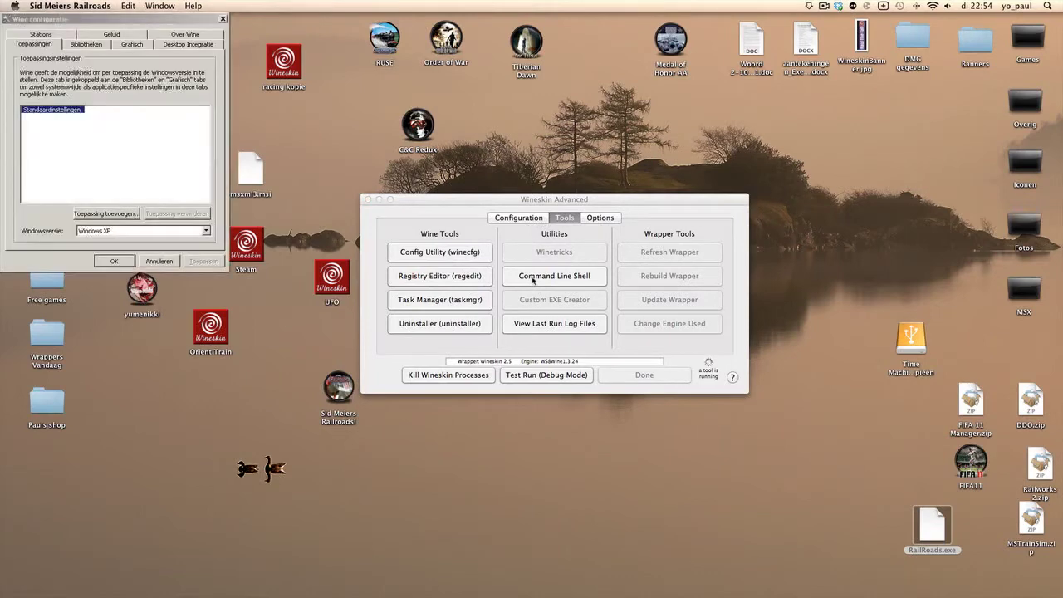
pyautogui.click(183, 46)
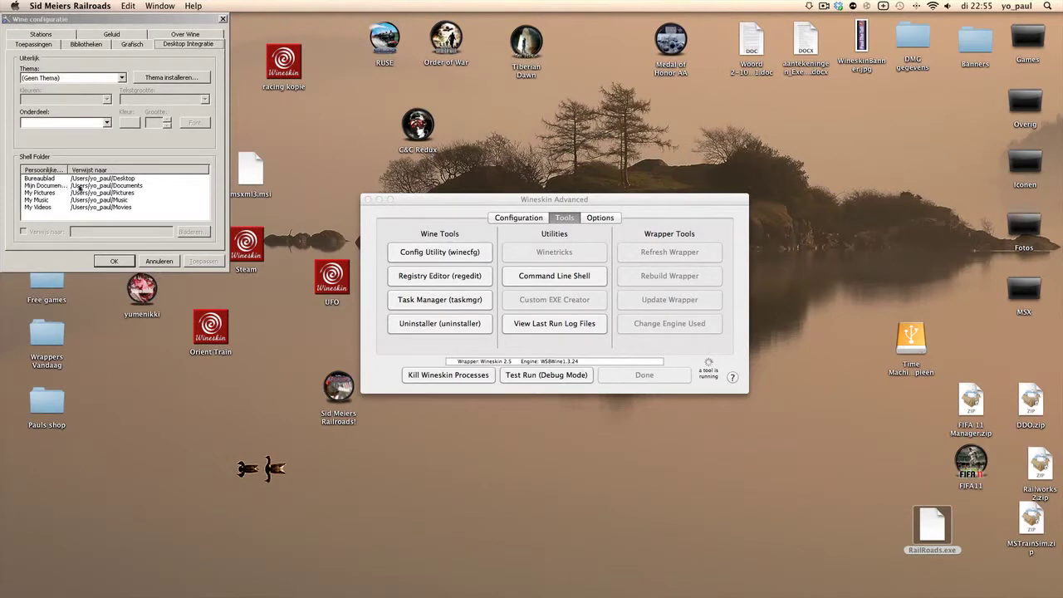
pyautogui.click(47, 186)
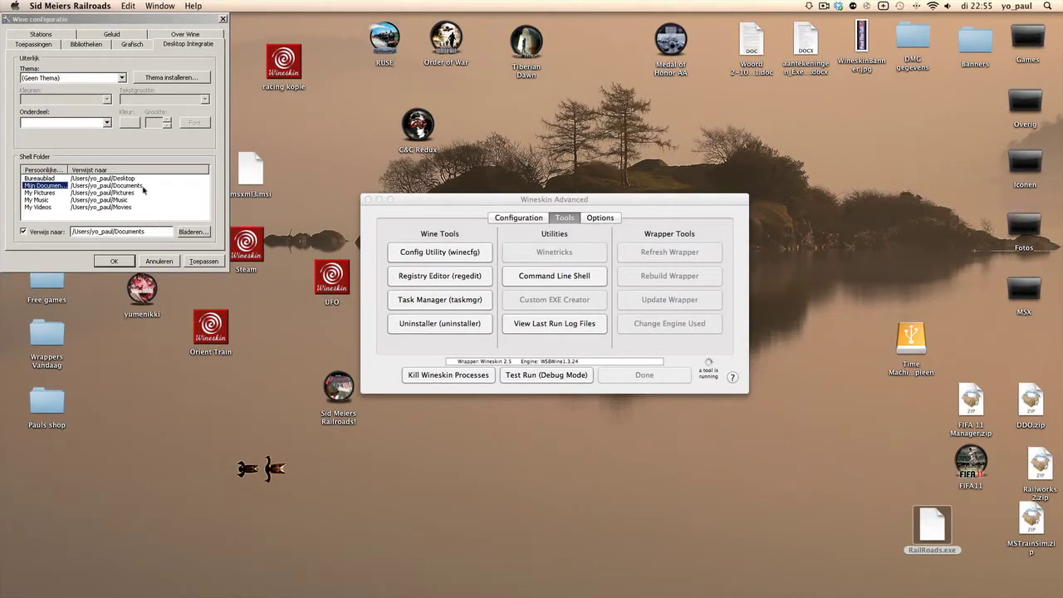
# - Browse to the Documents folder inside the user's home folder as the shell folder's target, and cancel both the selection and the configuration
pyautogui.click(187, 233)
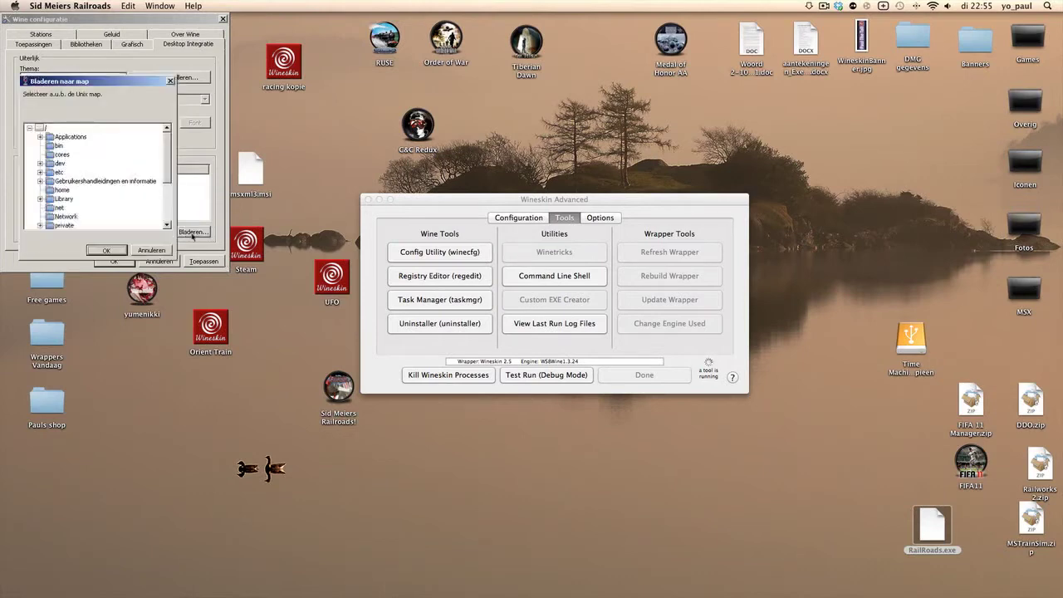
pyautogui.scroll(-3, 73, 165)
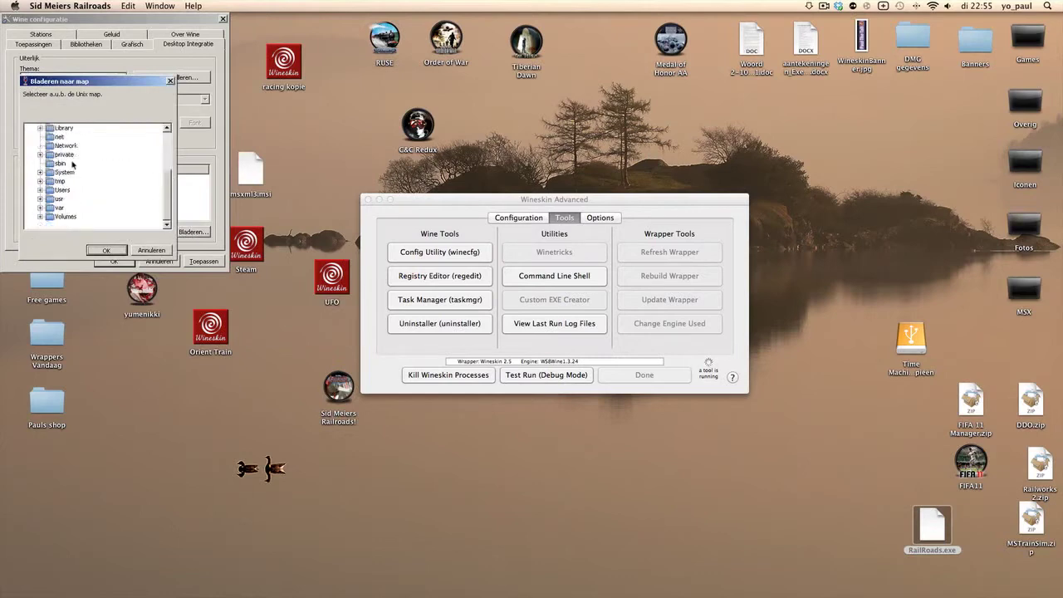
pyautogui.scroll(1, 73, 164)
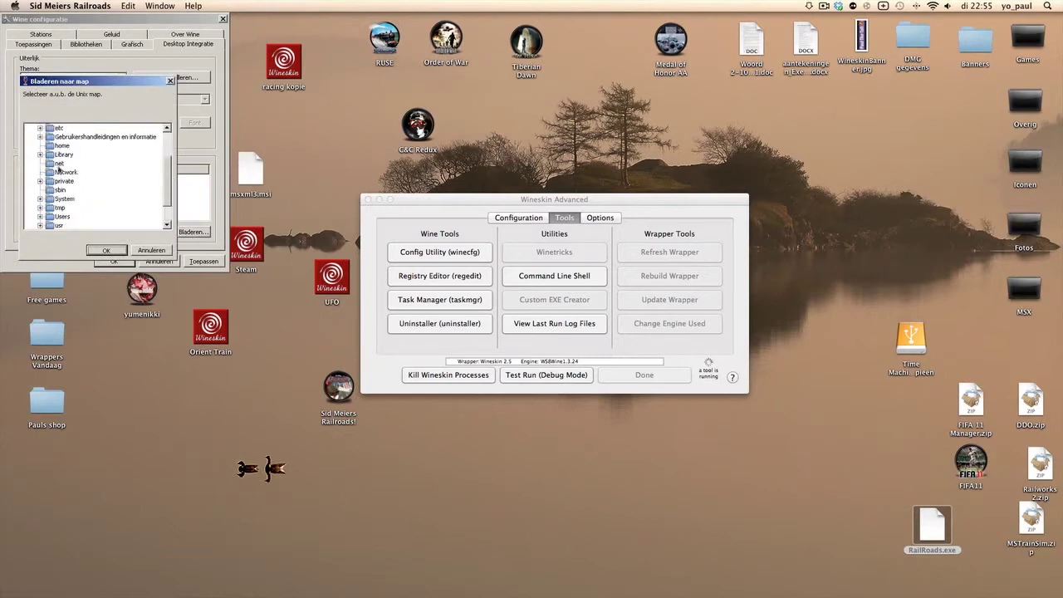
pyautogui.click(54, 215)
pyautogui.doubleClick(54, 215)
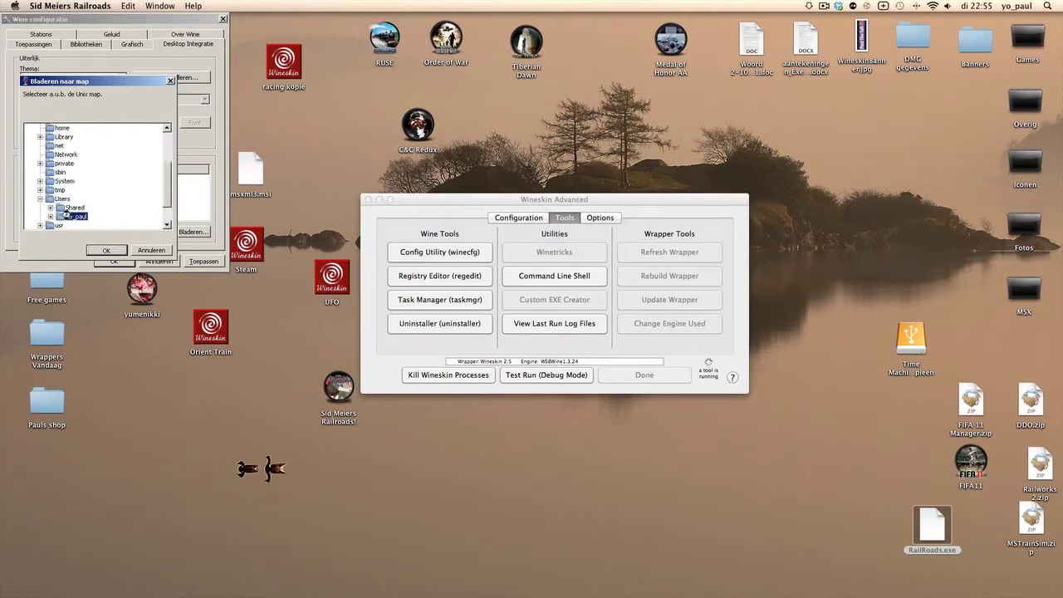
pyautogui.doubleClick(83, 215)
pyautogui.click(90, 216)
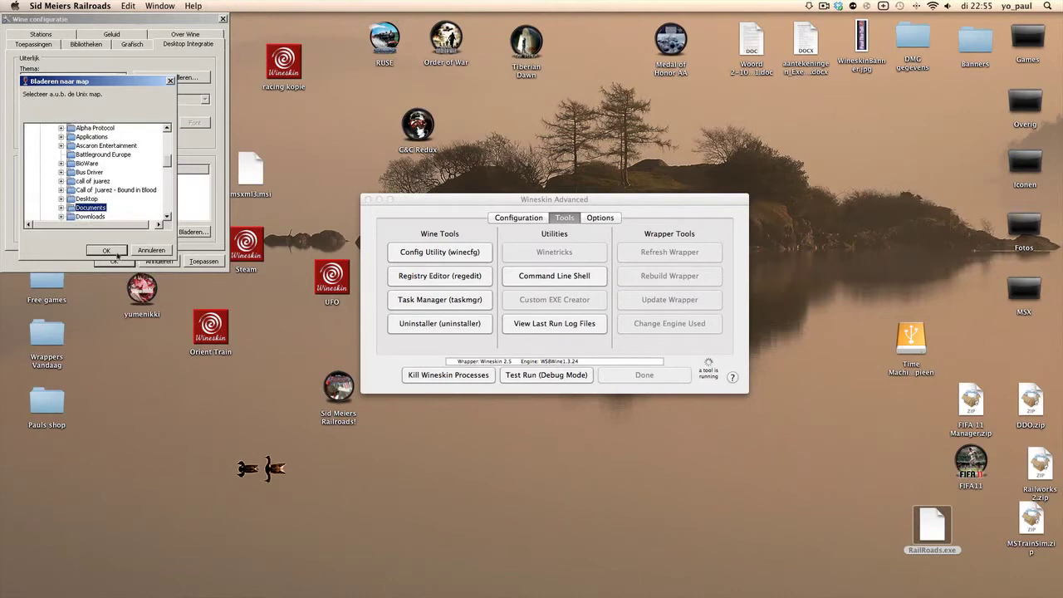
pyautogui.click(150, 251)
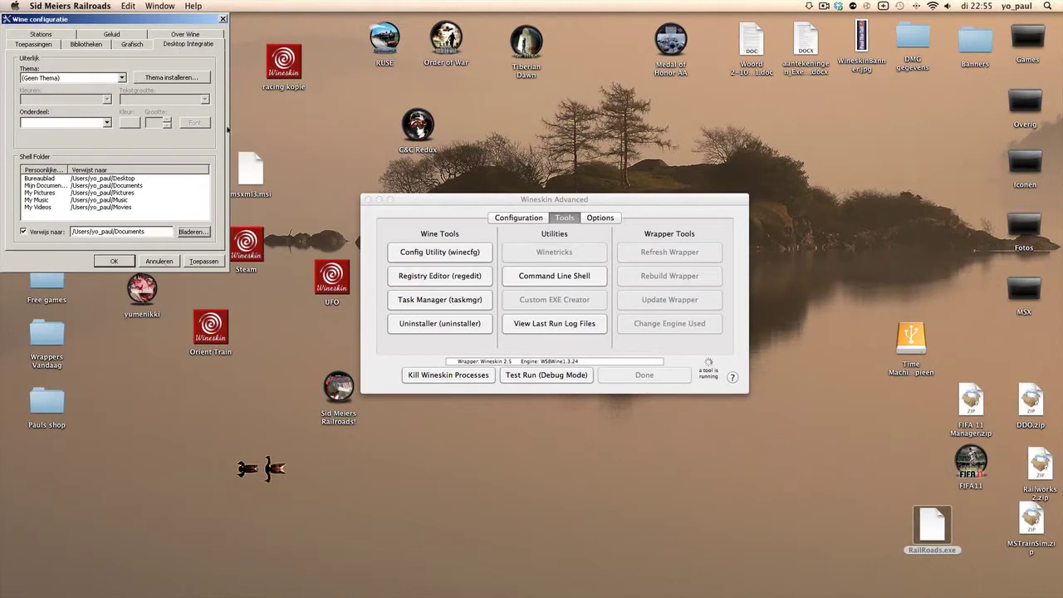
pyautogui.click(165, 263)
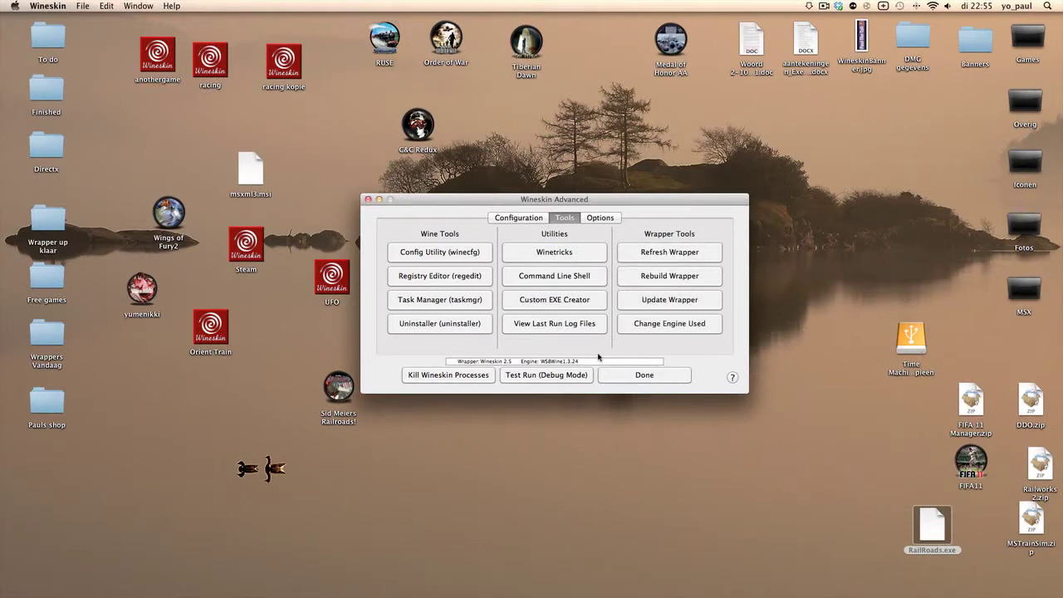
# - Close the advanced settings, quit Wineskin and launch the Sid Meiers Railroads wrapper from the desktop
pyautogui.click(635, 375)
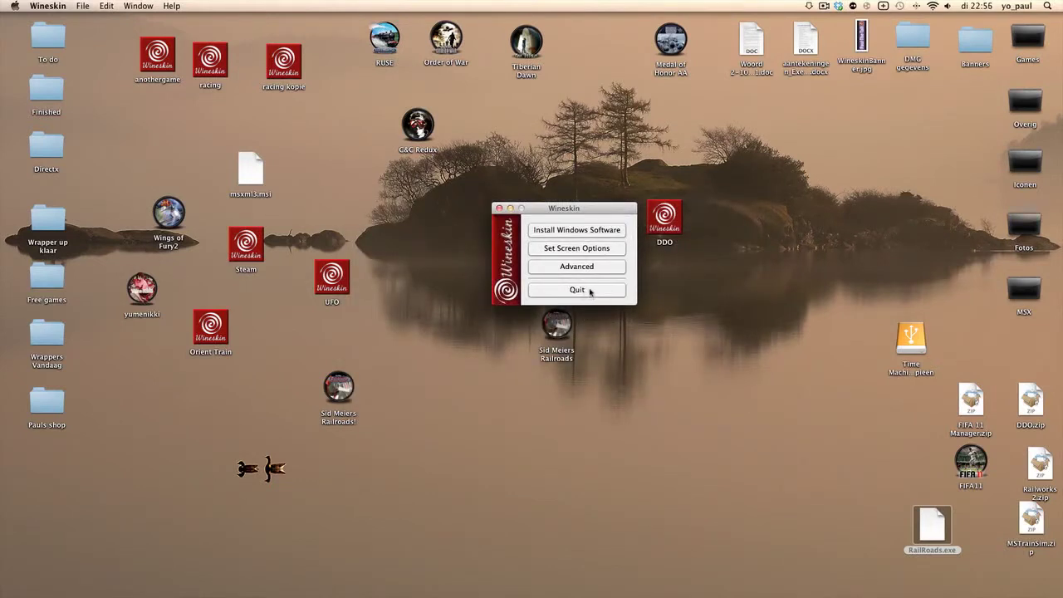
pyautogui.click(590, 289)
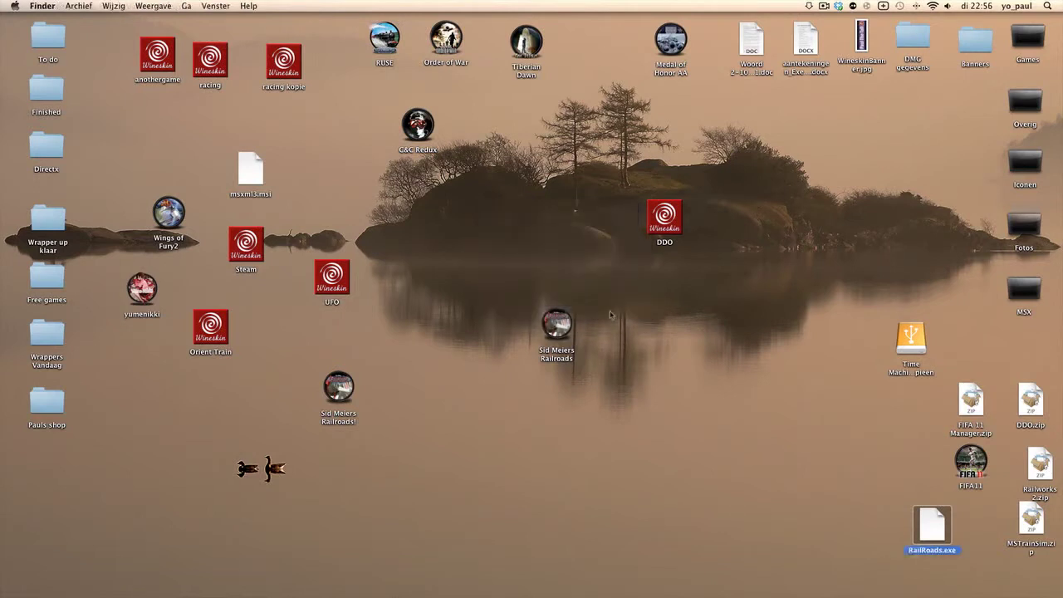
pyautogui.doubleClick(557, 326)
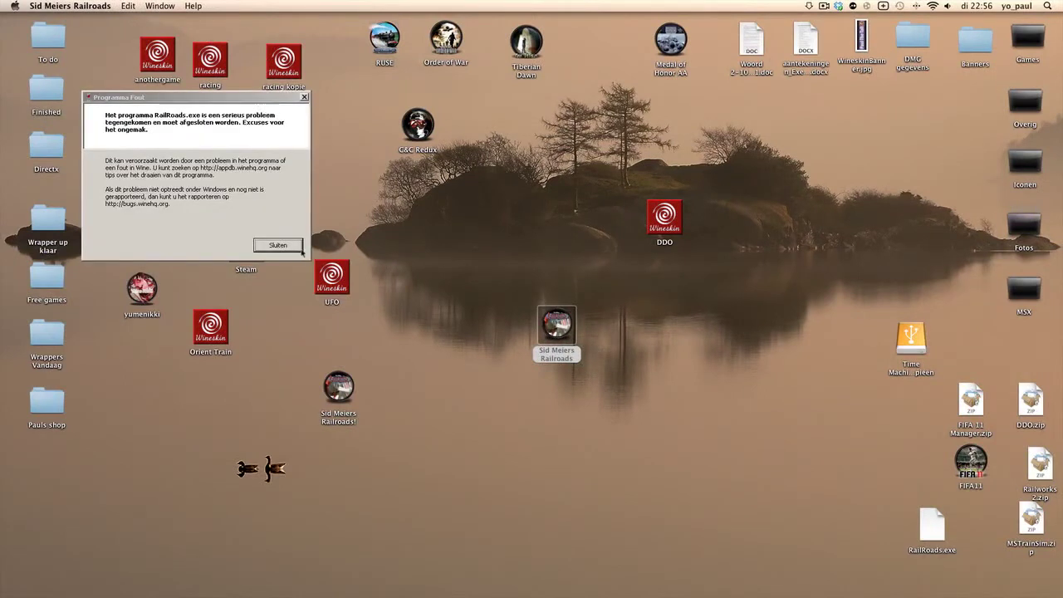
# - Close the RailRoads.exe error message, try launching the Sid Meiers Railroads wrapper again and close the error message
pyautogui.click(277, 247)
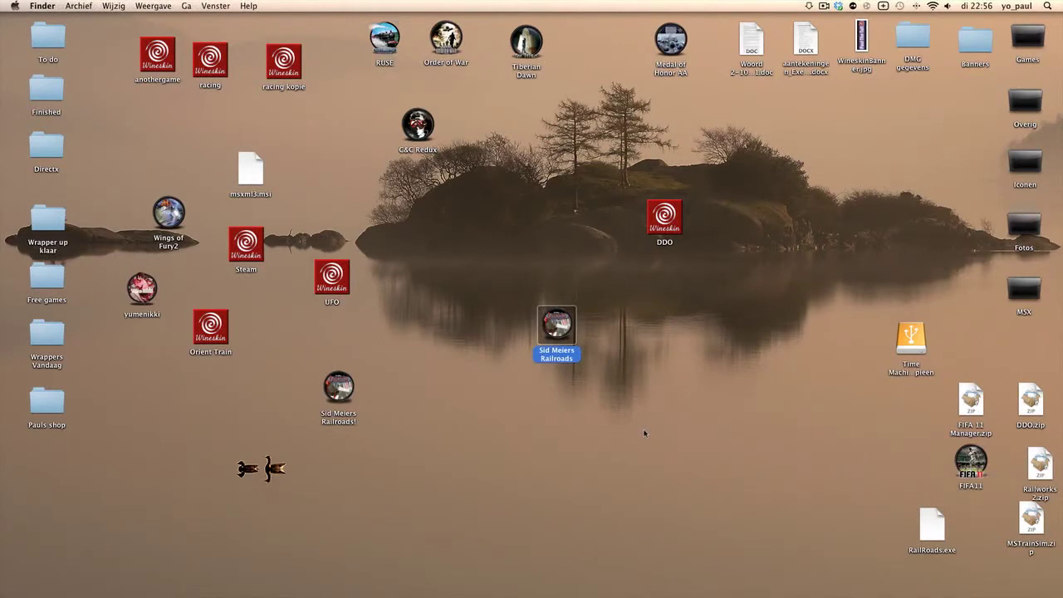
pyautogui.click(684, 402)
pyautogui.doubleClick(557, 325)
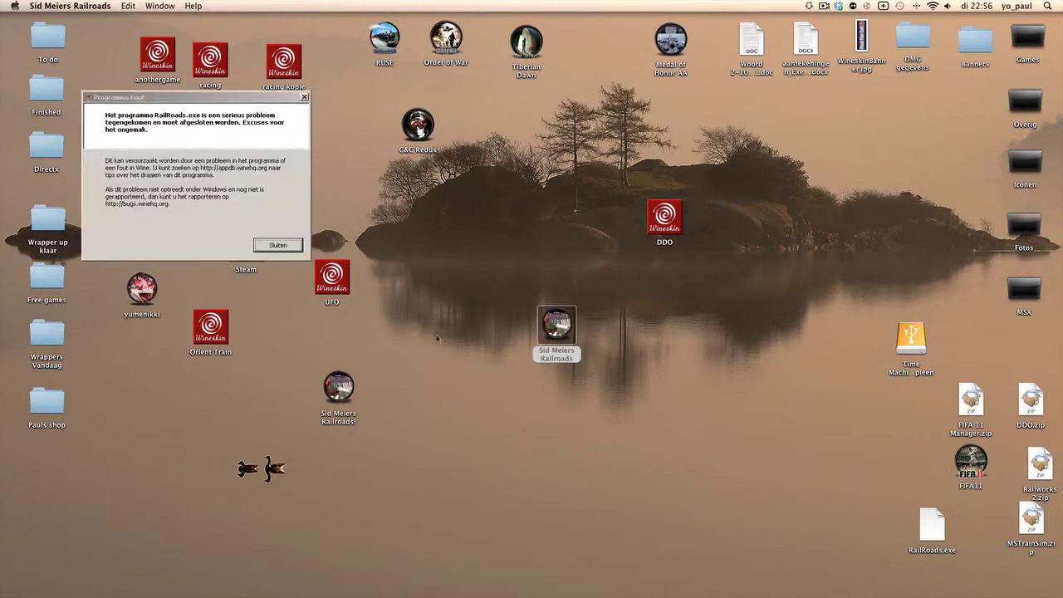
pyautogui.click(295, 249)
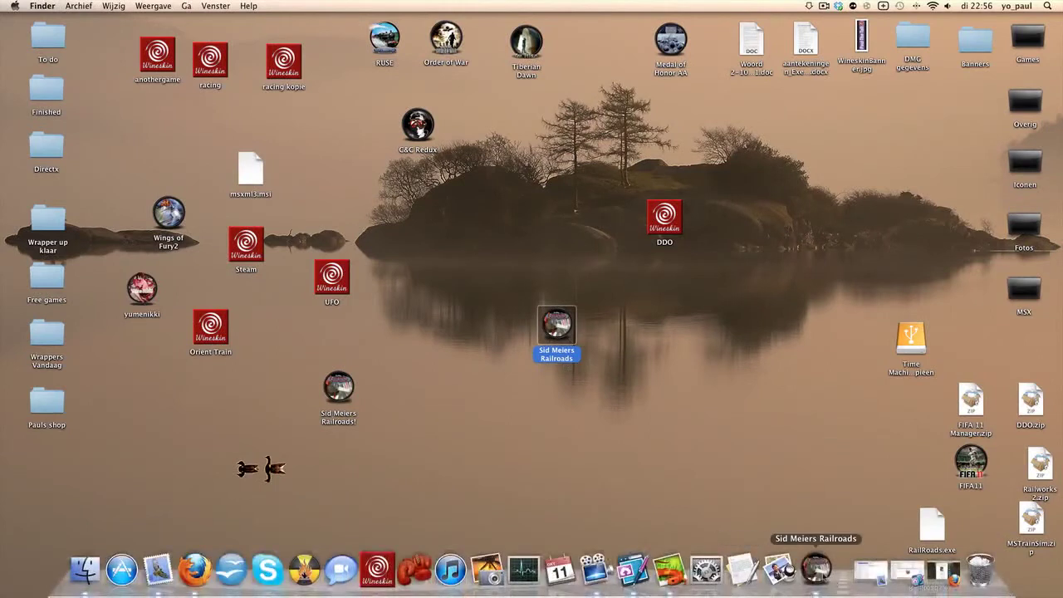
pyautogui.rightClick(817, 568)
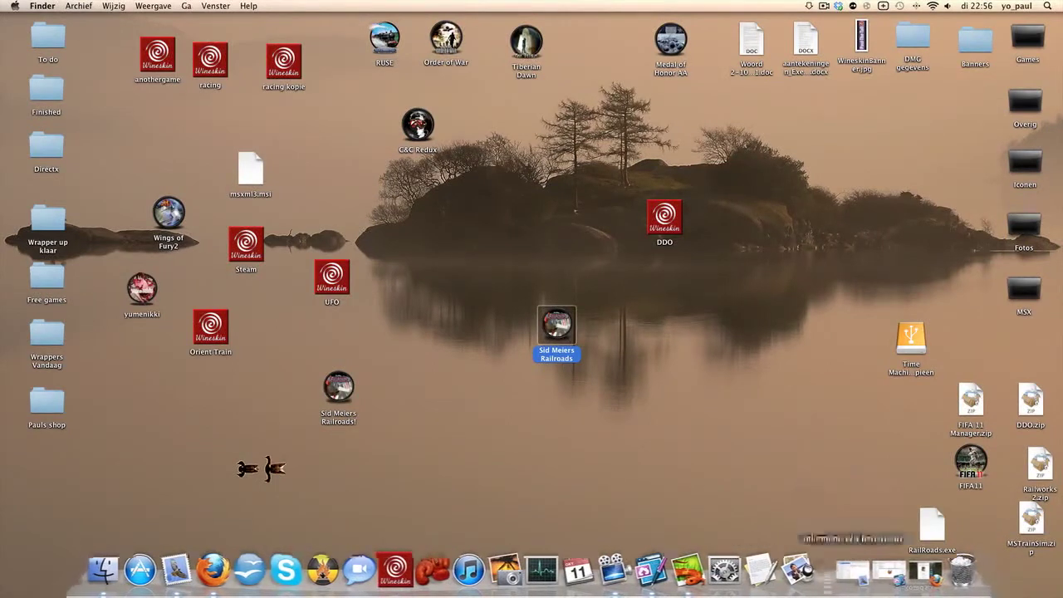
# - Relaunch the Sid Meiers Railroads wrapper, continue to the activation's serial entry form and cancel it
pyautogui.doubleClick(564, 333)
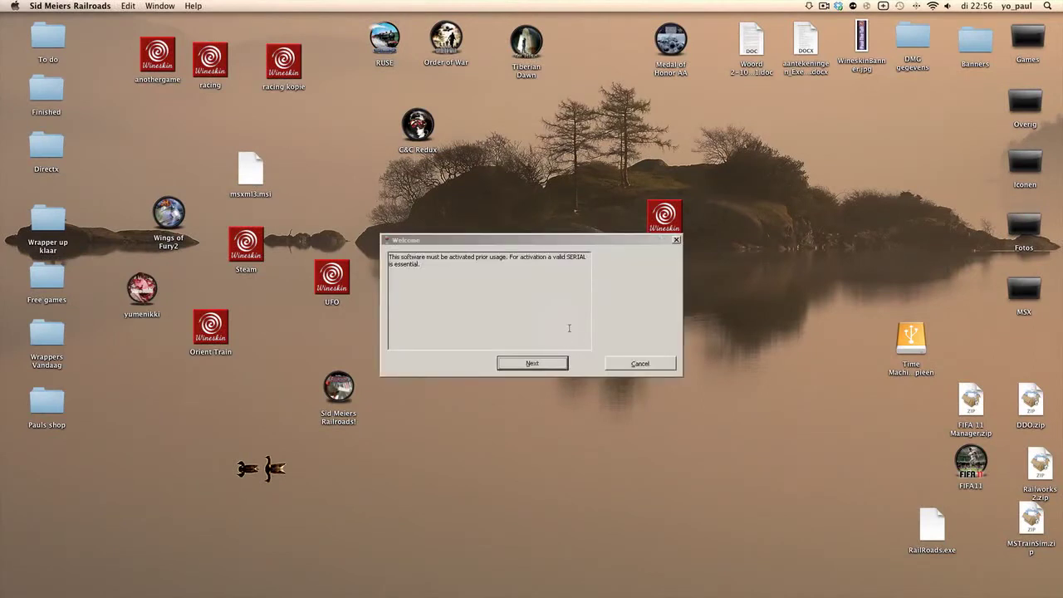
pyautogui.click(538, 363)
pyautogui.click(504, 363)
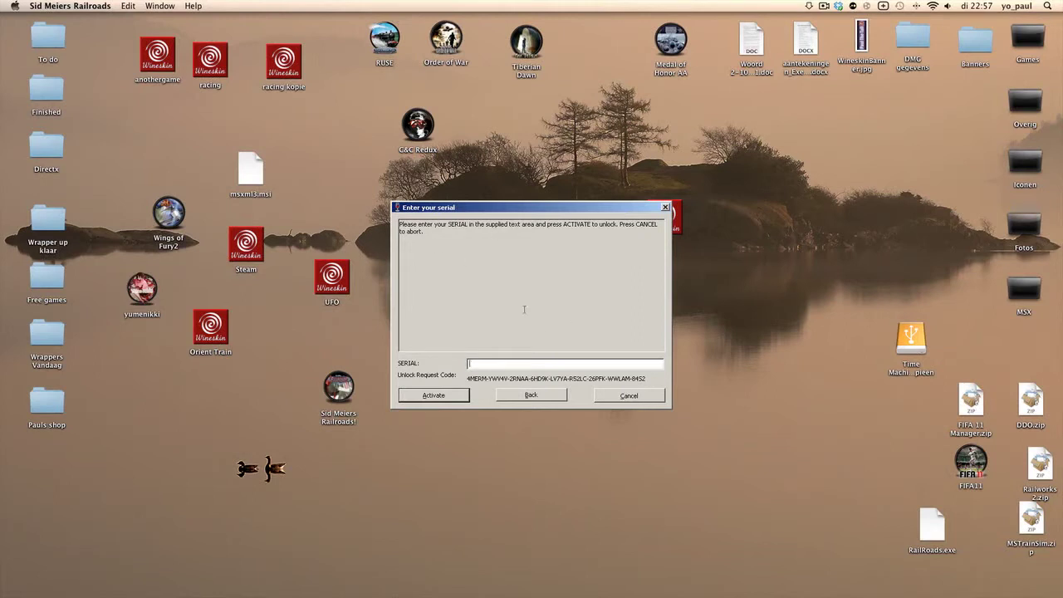
pyautogui.click(567, 362)
pyautogui.click(629, 397)
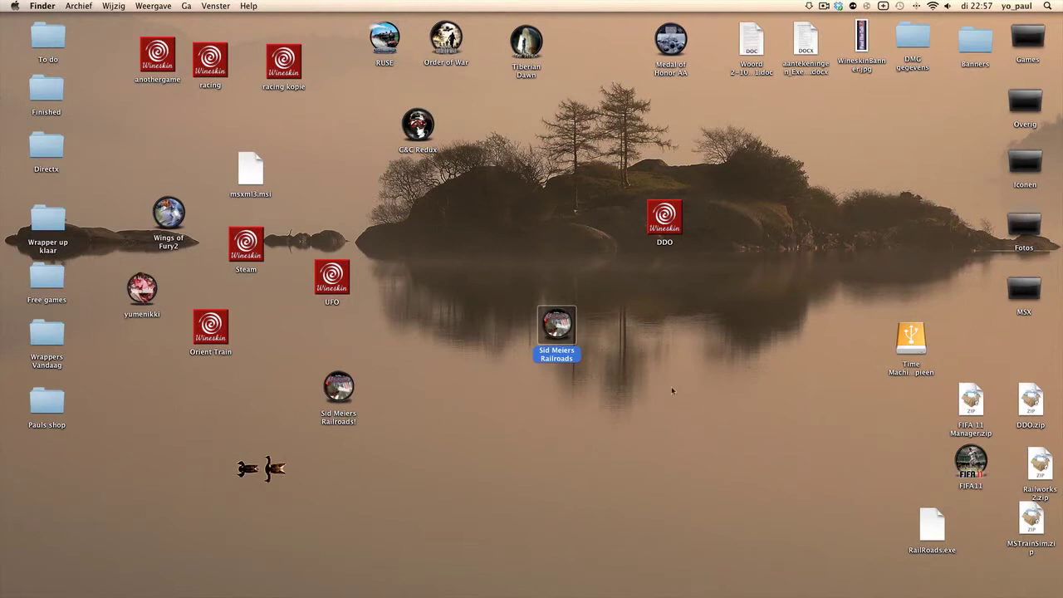
# - Move RailRoads.exe beside the Sid Meiers Railroads wrapper on the desktop and show the wrapper's package contents away from it
pyautogui.moveTo(932, 525); pyautogui.dragTo(682, 368)
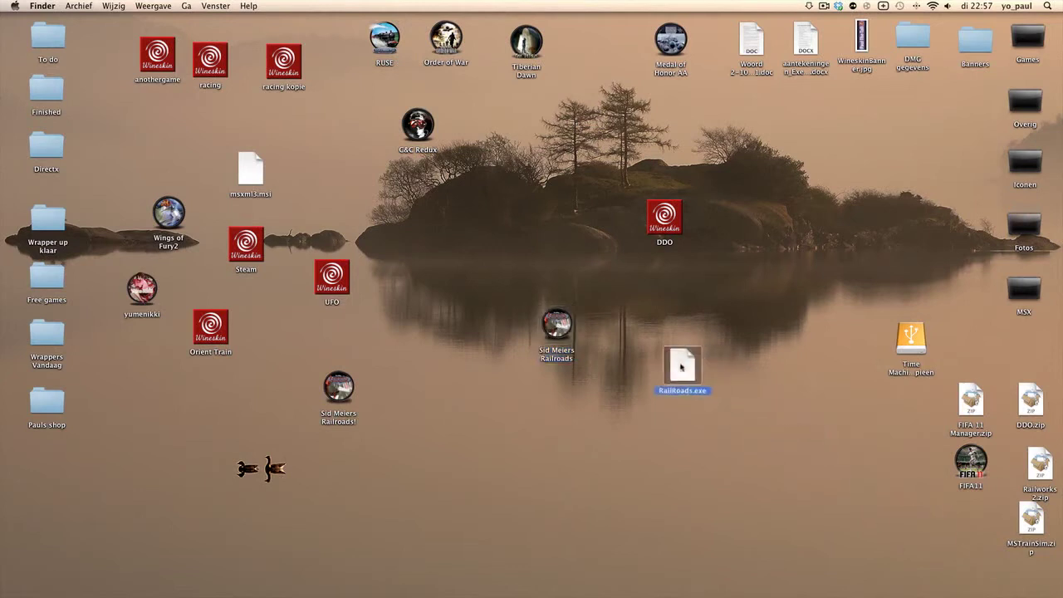
pyautogui.click(643, 415)
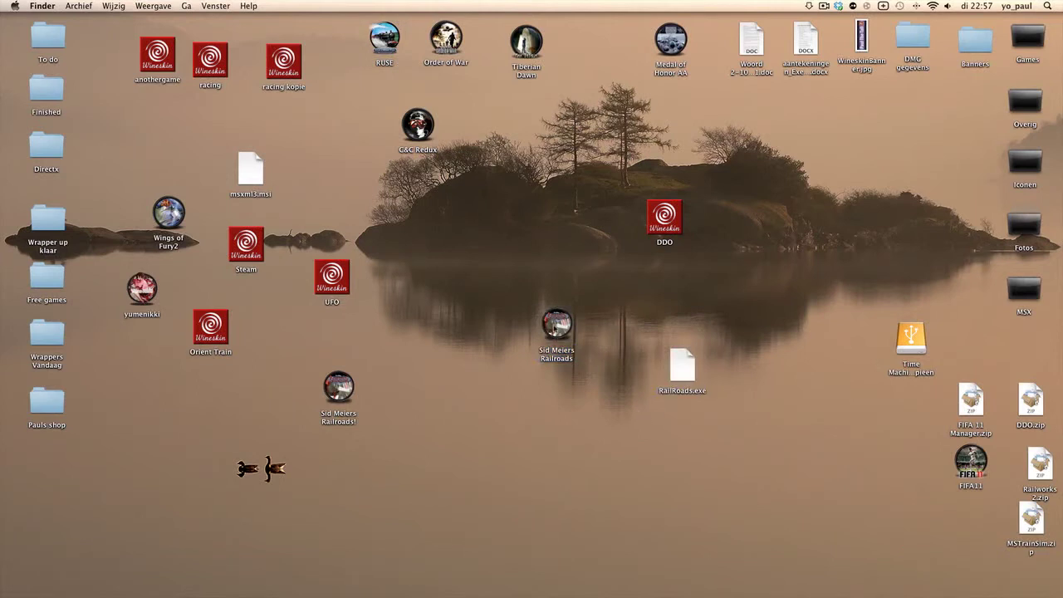
pyautogui.rightClick(554, 323)
pyautogui.click(598, 337)
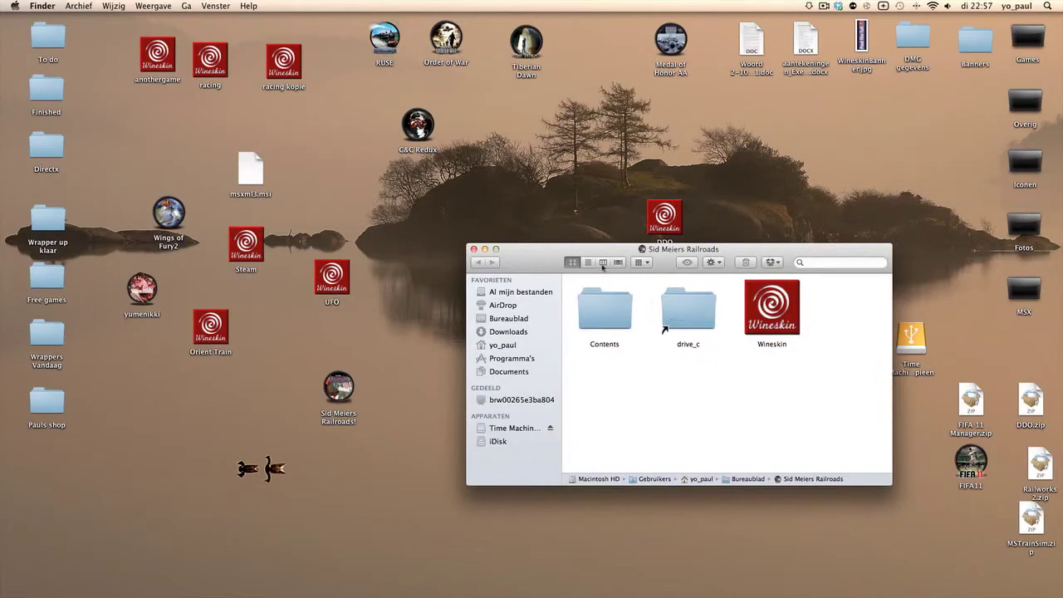
pyautogui.moveTo(551, 260); pyautogui.dragTo(251, 333)
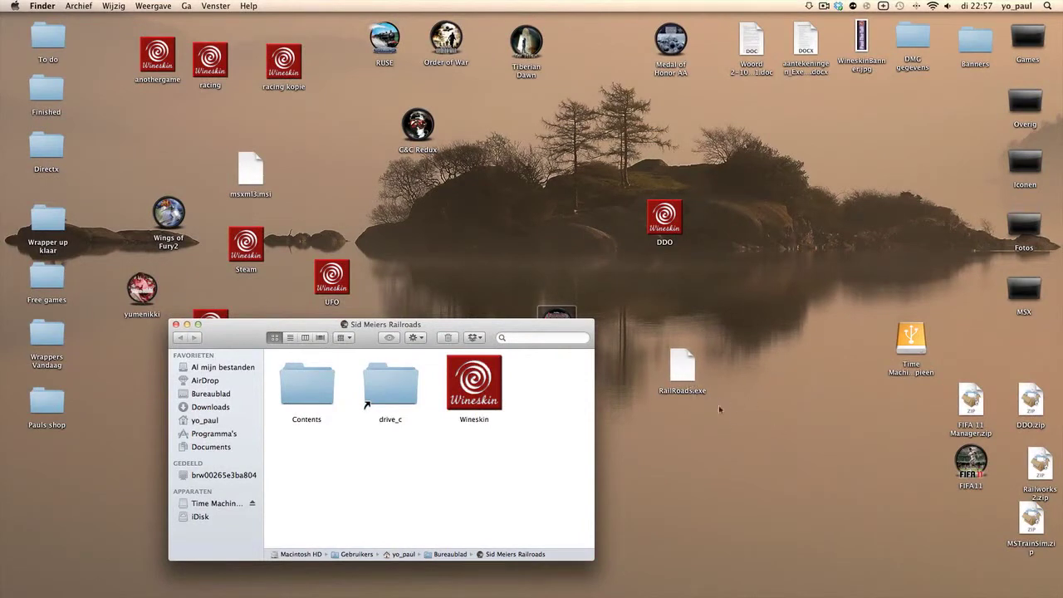
# - Open the Sid Meier's Railroads! game folder under Program Files in the wrapper's drive_c, keeping the desktop's RailRoads.exe reachable
pyautogui.moveTo(686, 370); pyautogui.dragTo(726, 372)
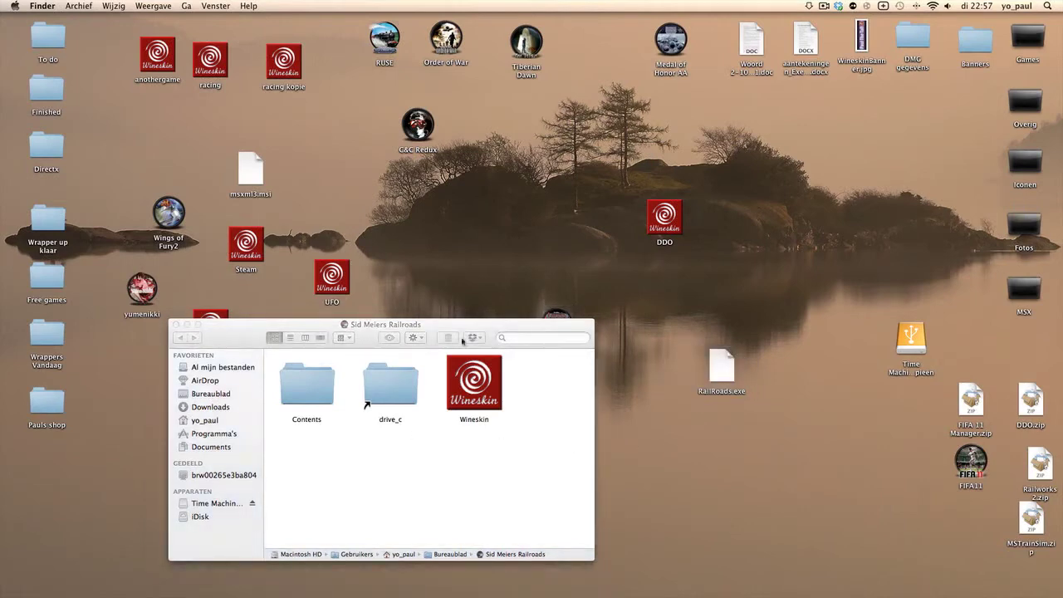
pyautogui.doubleClick(375, 387)
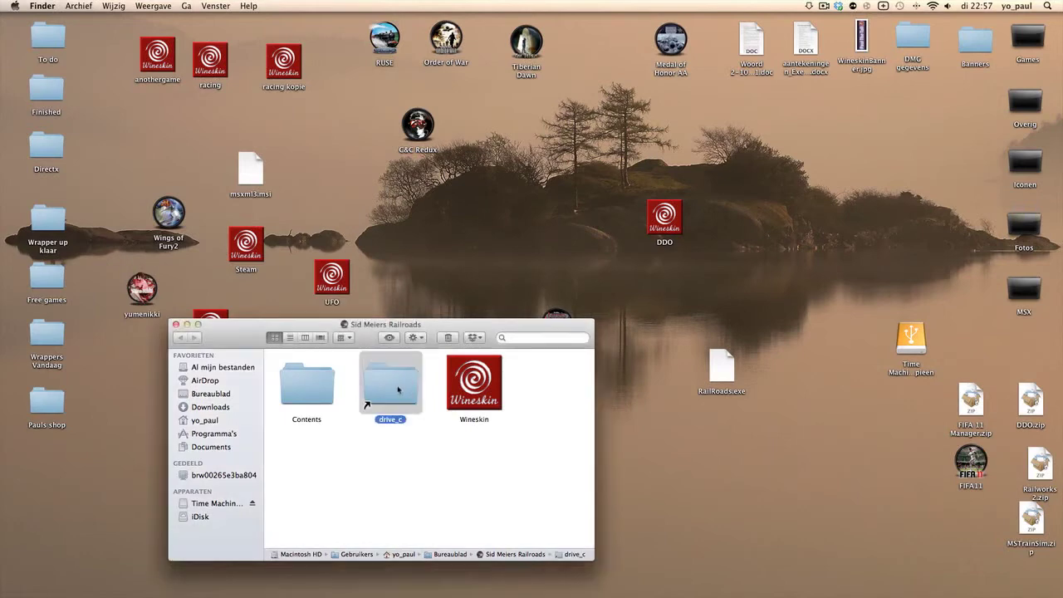
pyautogui.doubleClick(324, 391)
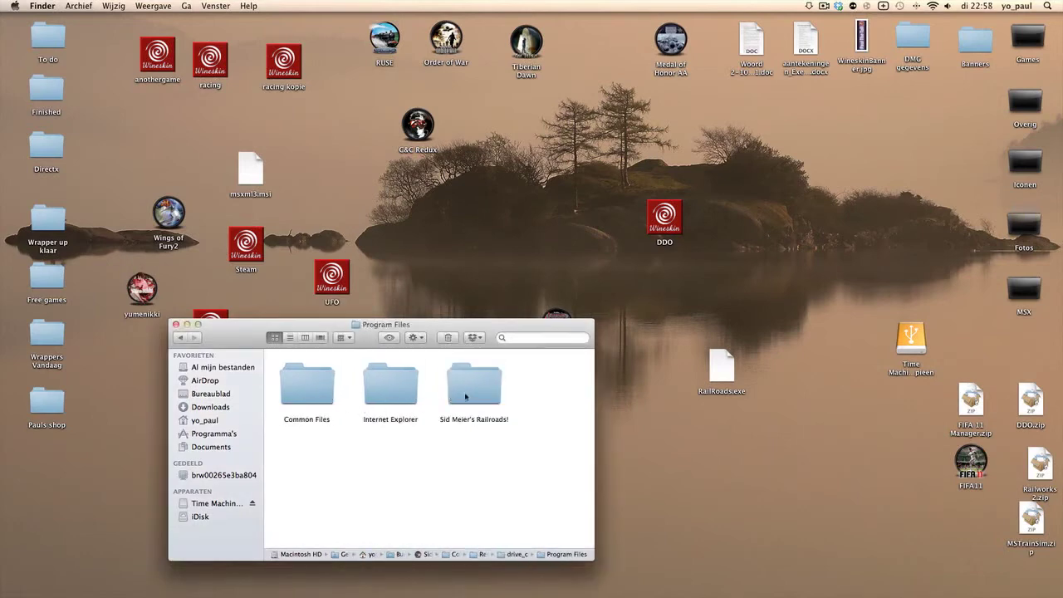
pyautogui.click(469, 396)
pyautogui.doubleClick(469, 396)
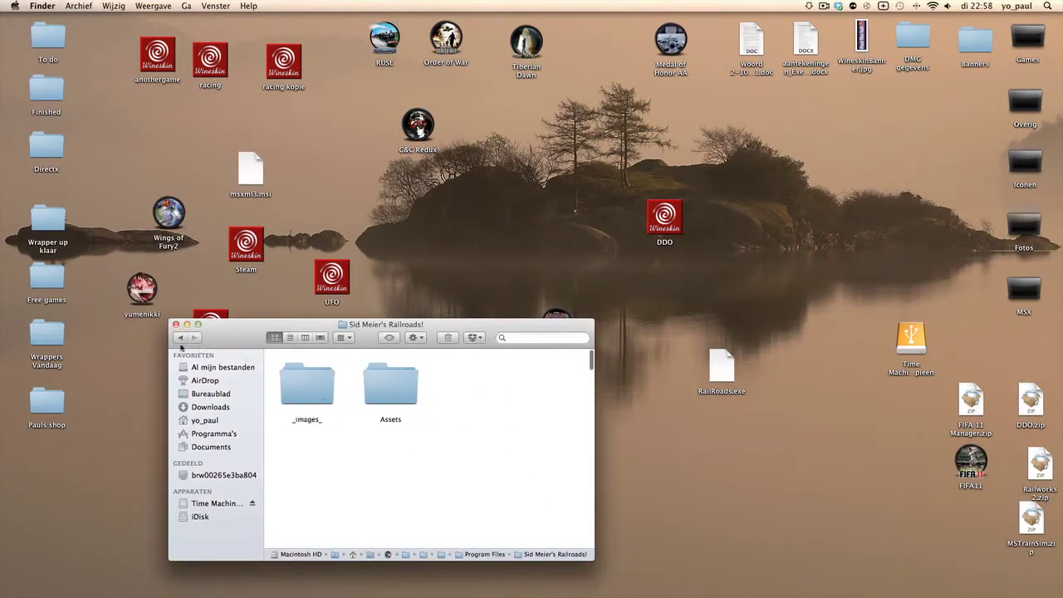
pyautogui.click(177, 338)
pyautogui.doubleClick(469, 385)
pyautogui.scroll(-5, 477, 470)
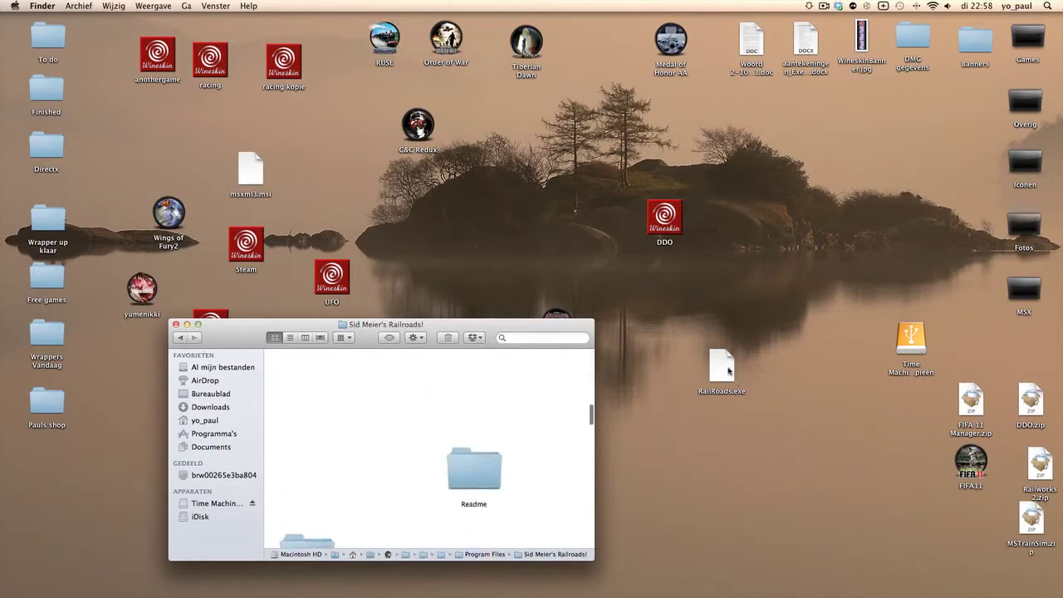
# - Replace RailRoads.exe in the game folder with the copy from the desktop and close the folder window
pyautogui.moveTo(729, 372); pyautogui.dragTo(437, 386)
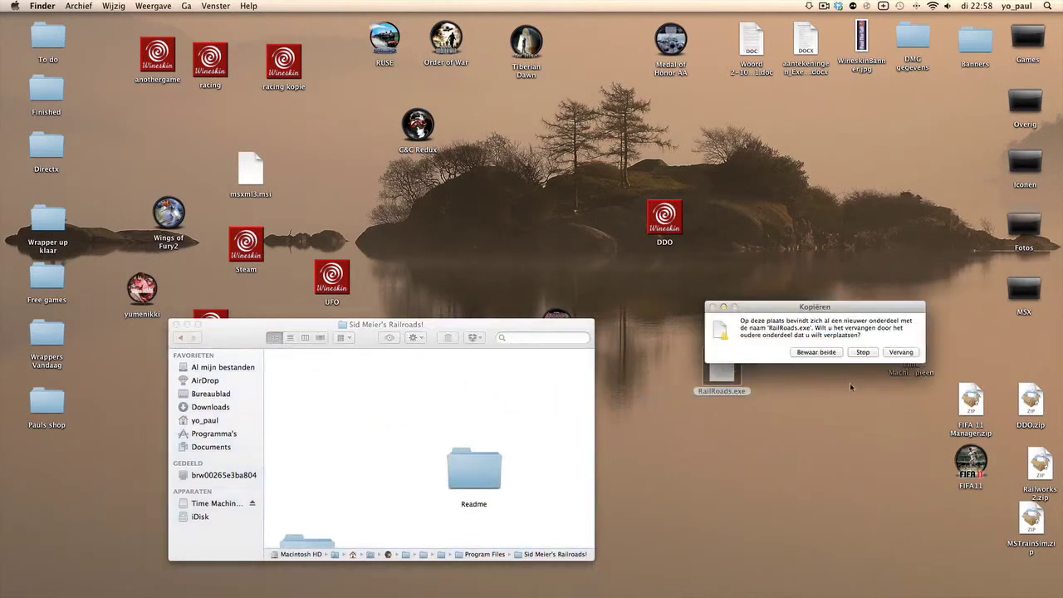
pyautogui.click(900, 352)
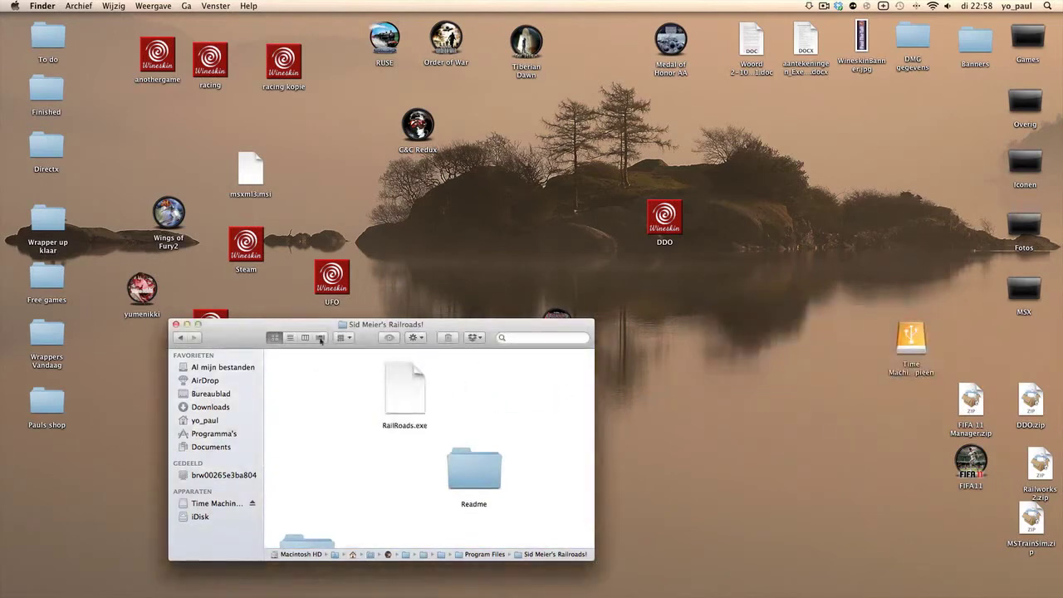
pyautogui.click(175, 324)
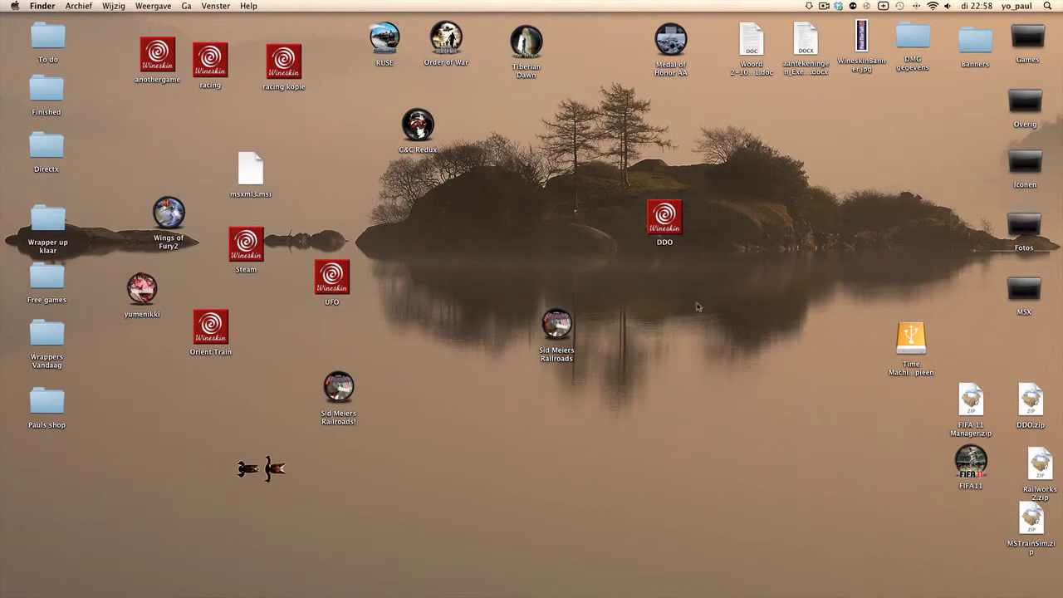
# - Move the other wrapper, named Sid Meiers Railroads!, to the trash and launch the remaining Sid Meiers Railroads wrapper
pyautogui.rightClick(337, 392)
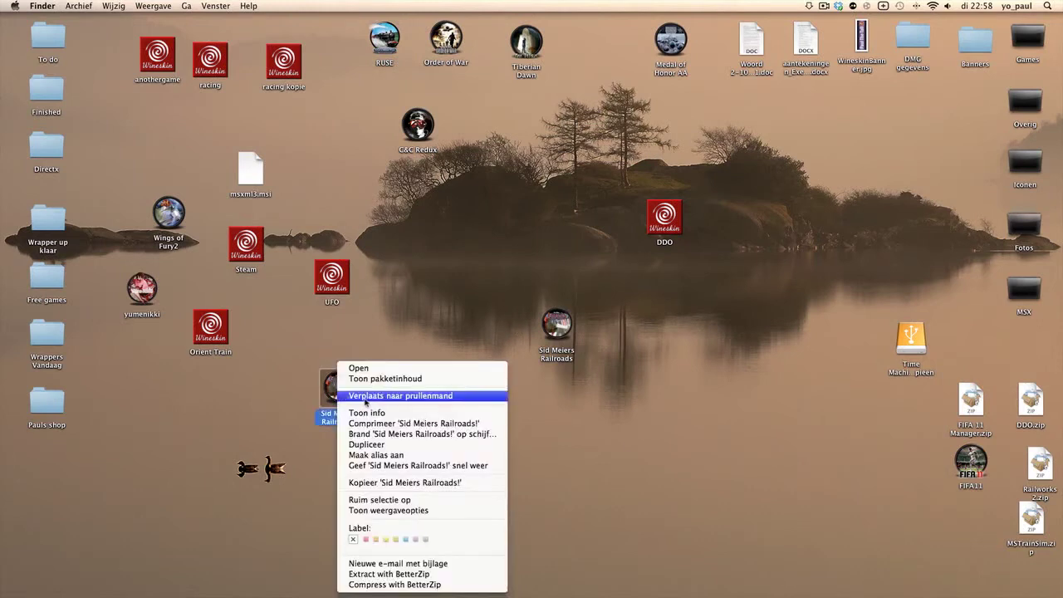
pyautogui.click(366, 397)
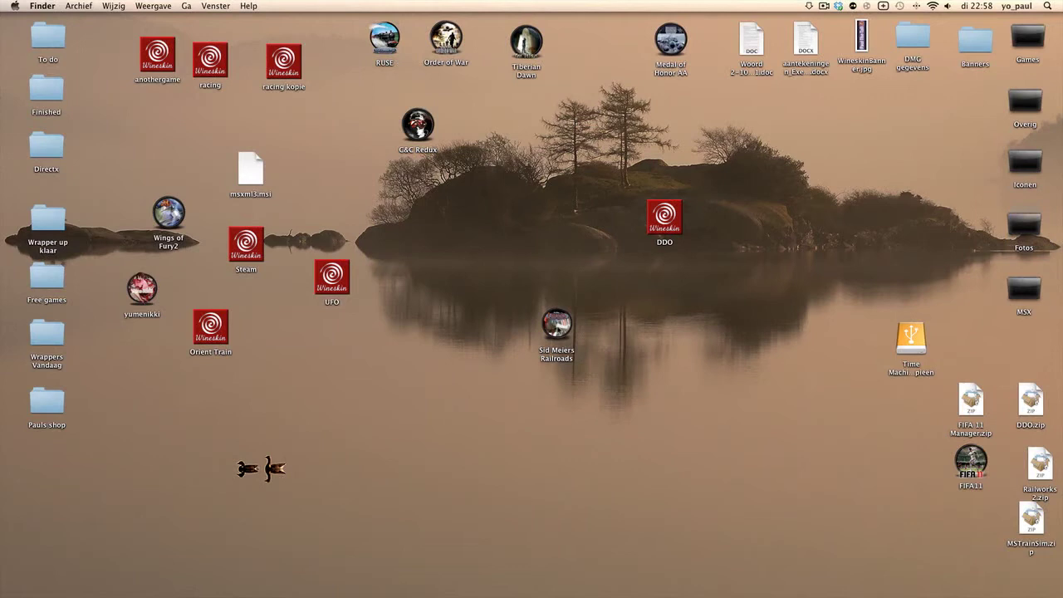
pyautogui.doubleClick(556, 324)
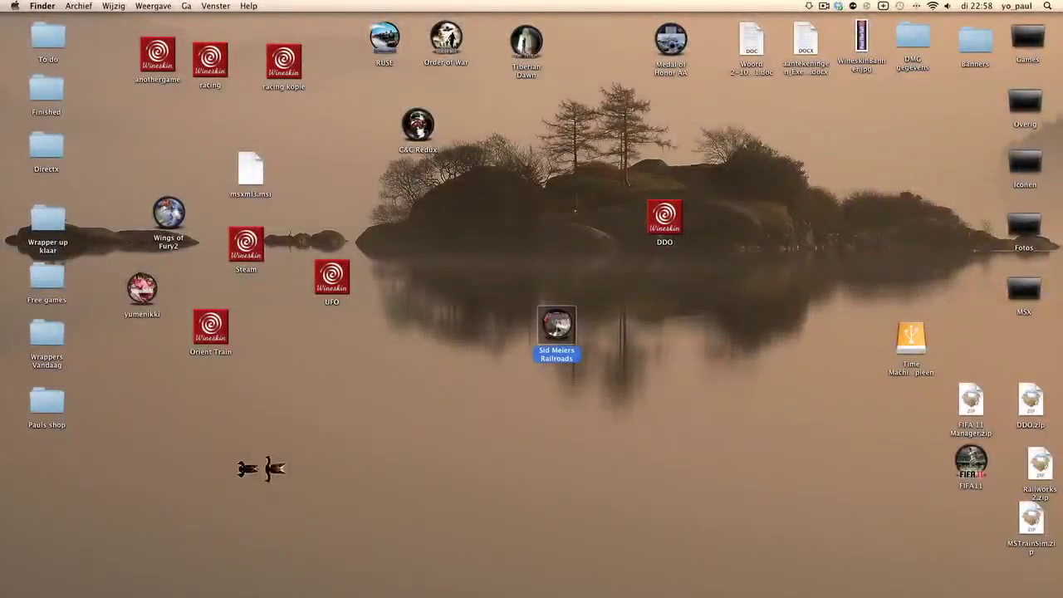
pyautogui.click(587, 400)
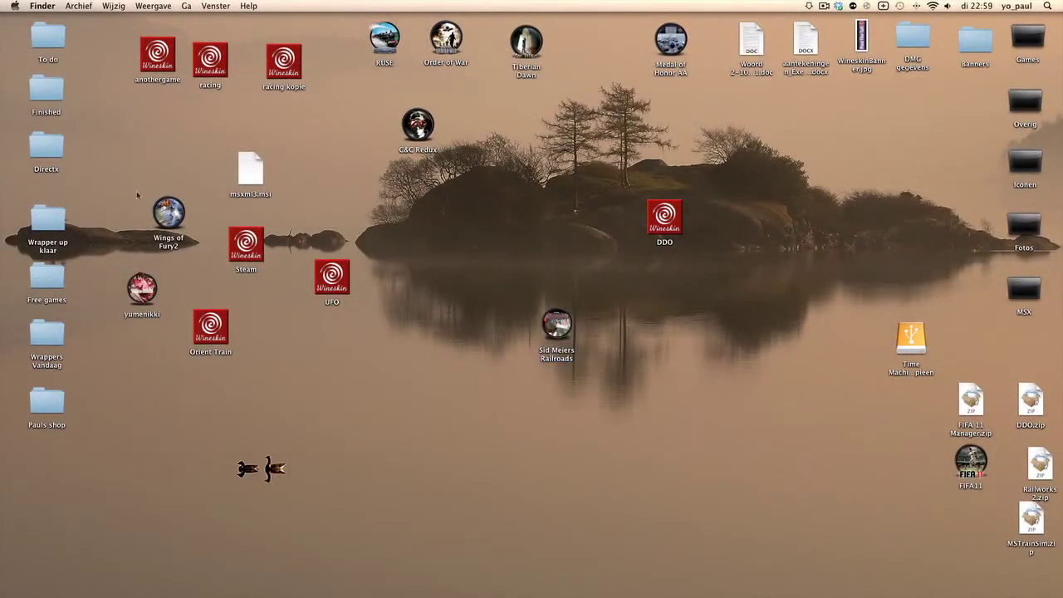
# - Open Settings.ini from the Sid Meier's Railroads! folder inside My Games in the Documents folder
pyautogui.doubleClick(47, 110)
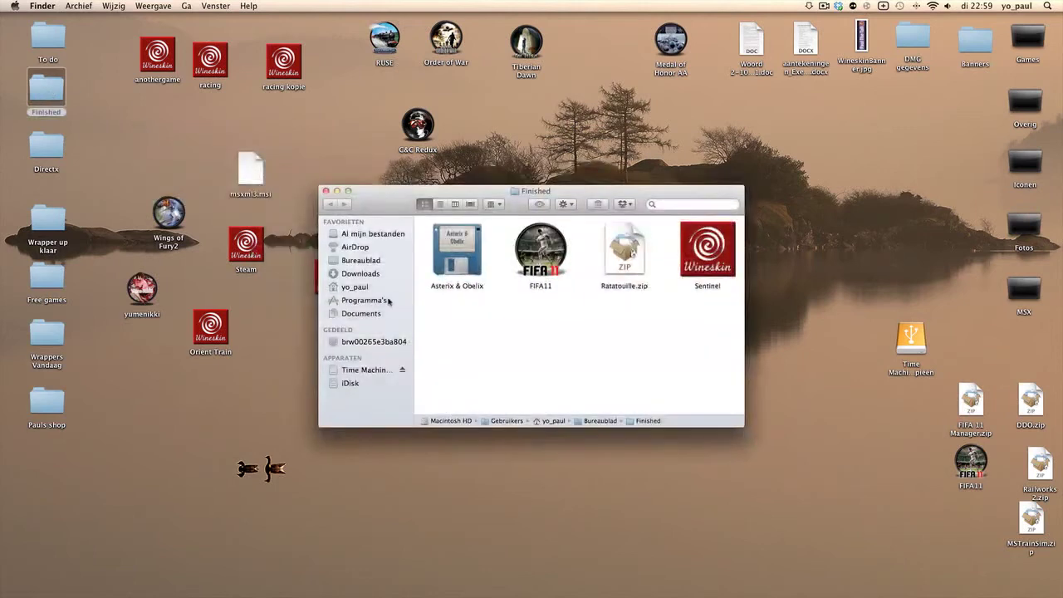
pyautogui.click(352, 288)
pyautogui.click(364, 314)
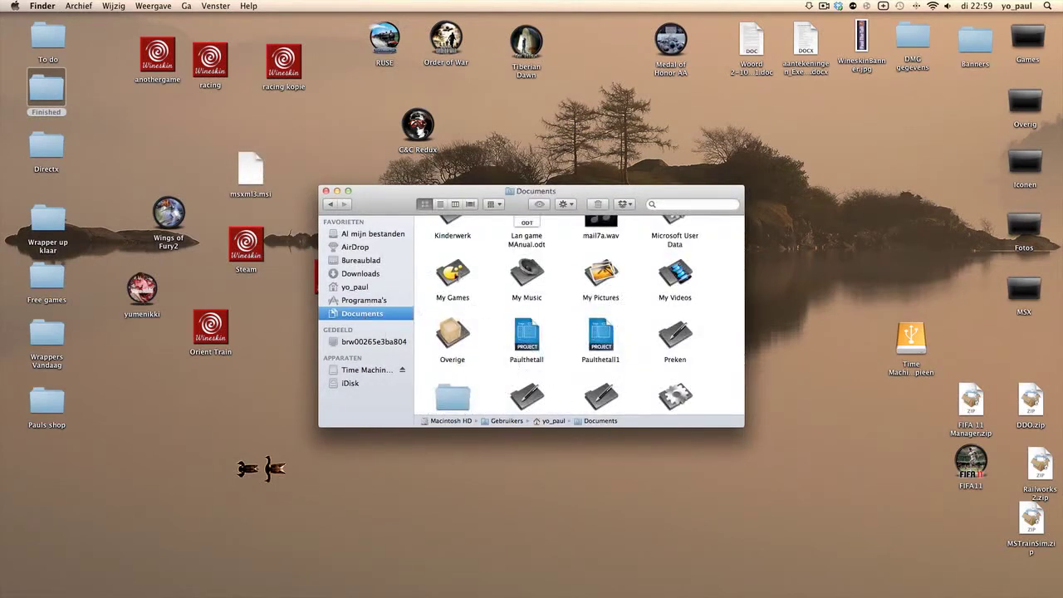
pyautogui.doubleClick(459, 279)
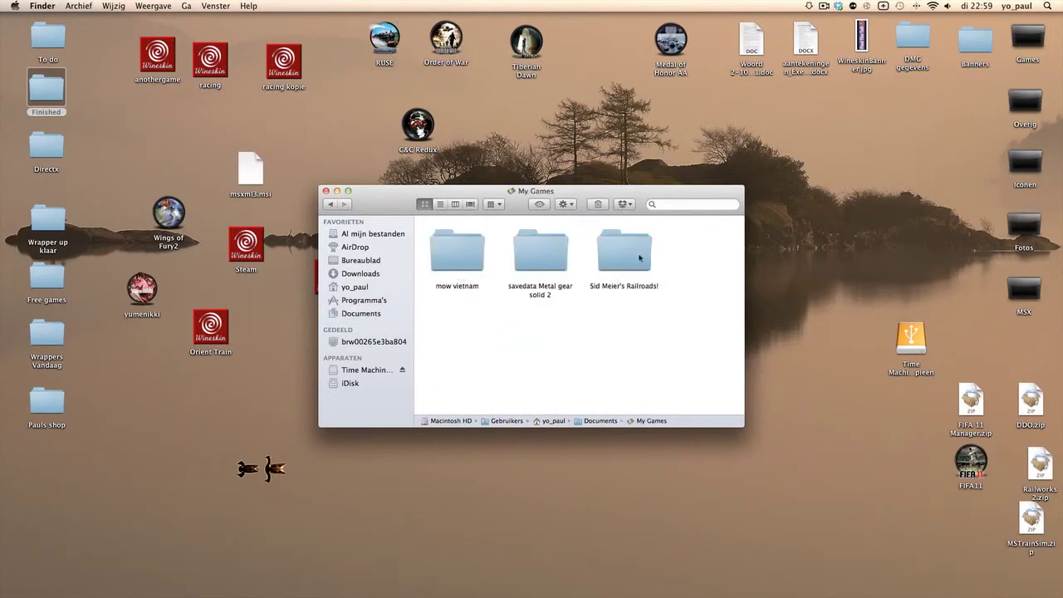
pyautogui.doubleClick(612, 258)
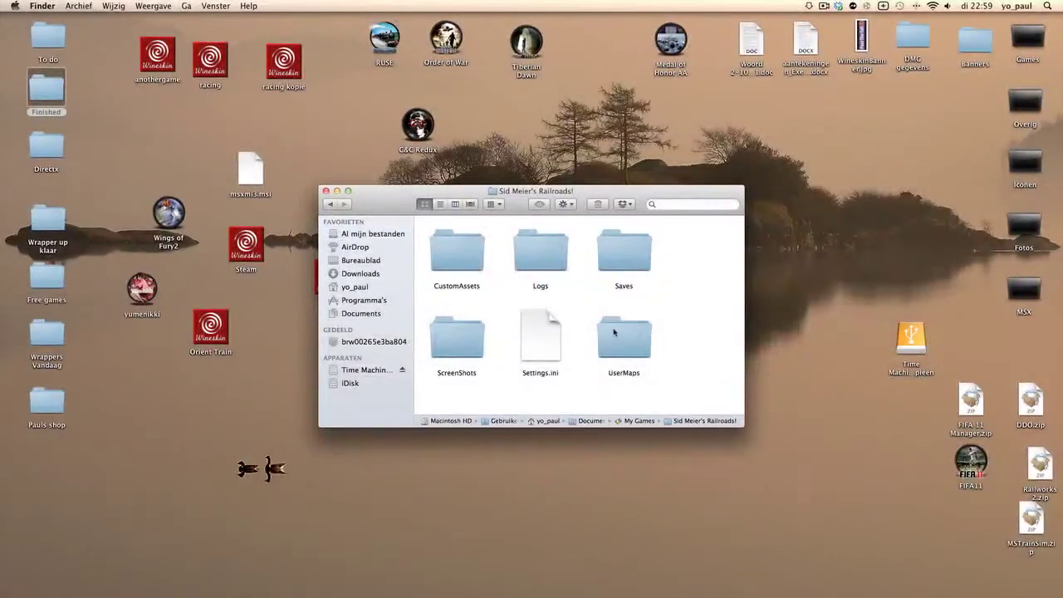
pyautogui.click(540, 340)
pyautogui.doubleClick(544, 343)
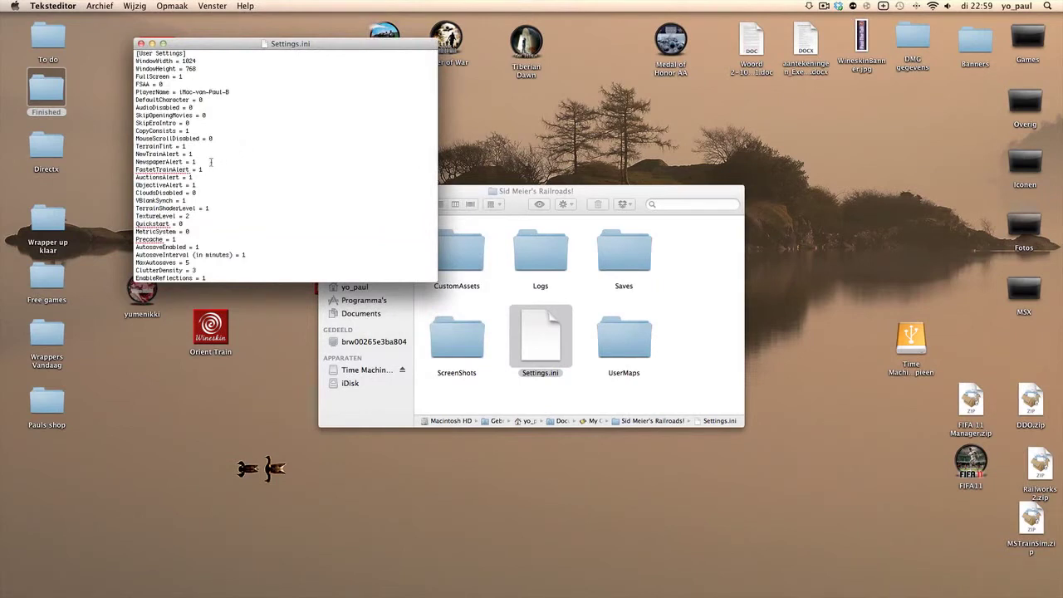
# - Set VBlankSynch to 0 in Settings.ini, close the file and its folder, and relaunch the Sid Meiers Railroads wrapper
pyautogui.click(195, 200)
pyautogui.press('BackSpace')
pyautogui.write('0')
pyautogui.click(141, 43)
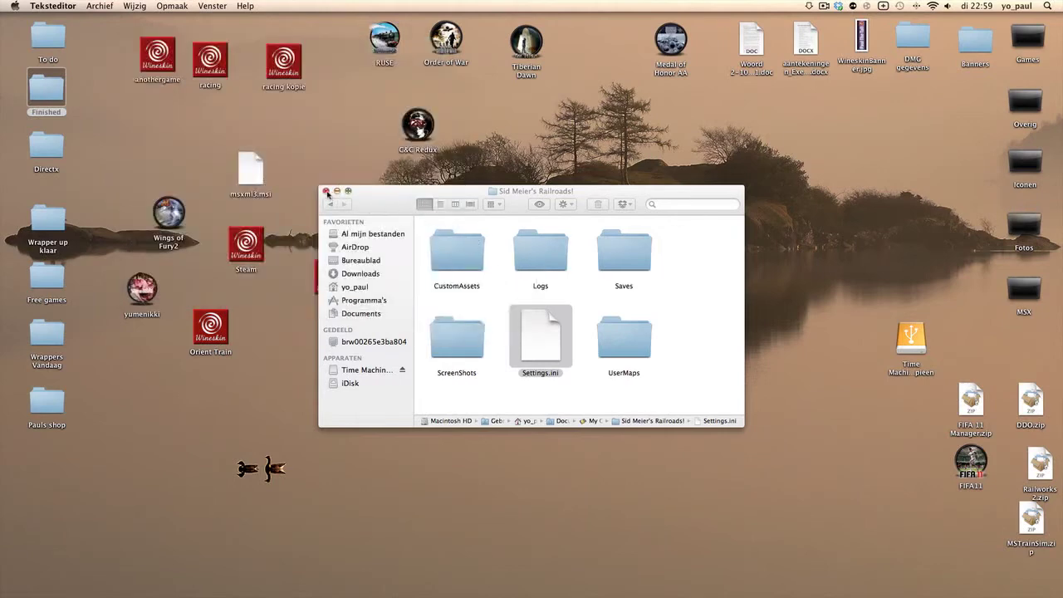
pyautogui.click(327, 192)
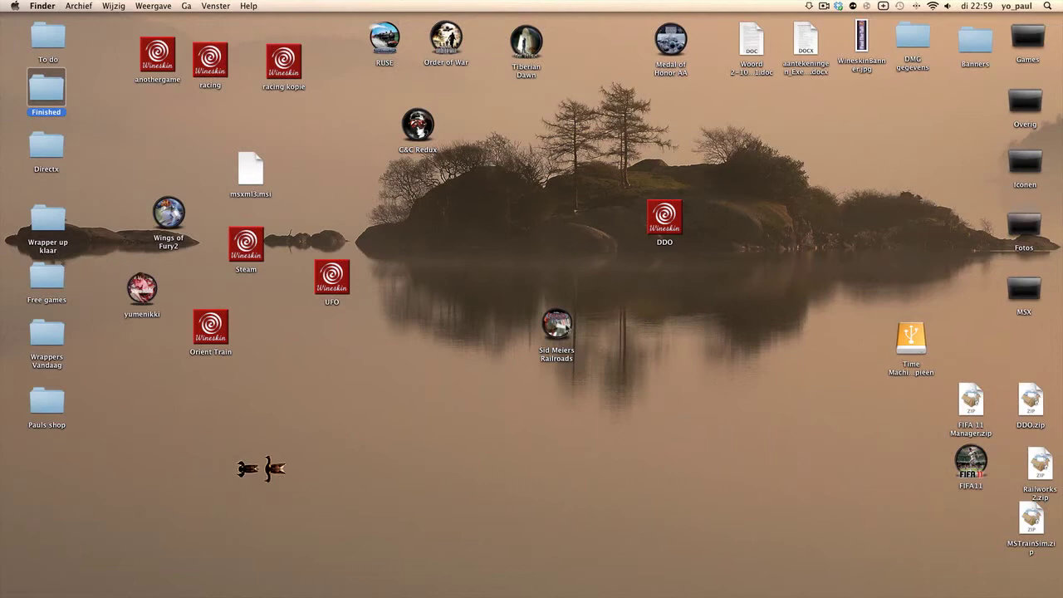
pyautogui.doubleClick(567, 329)
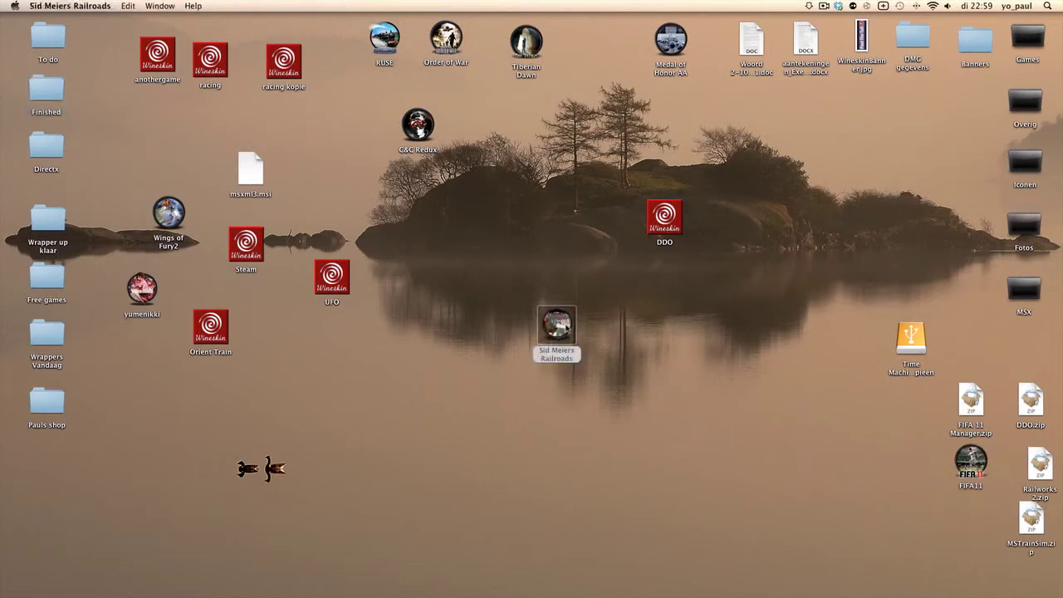